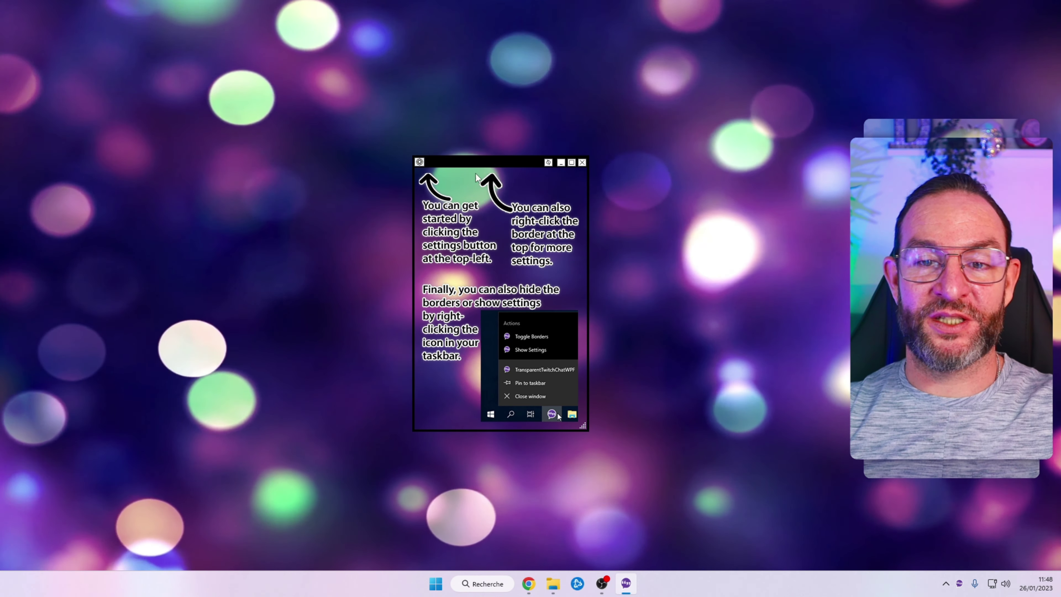
- Examine the overlay's border menu and its taskbar actions, trying Toggle Borders
right_click(503, 159)
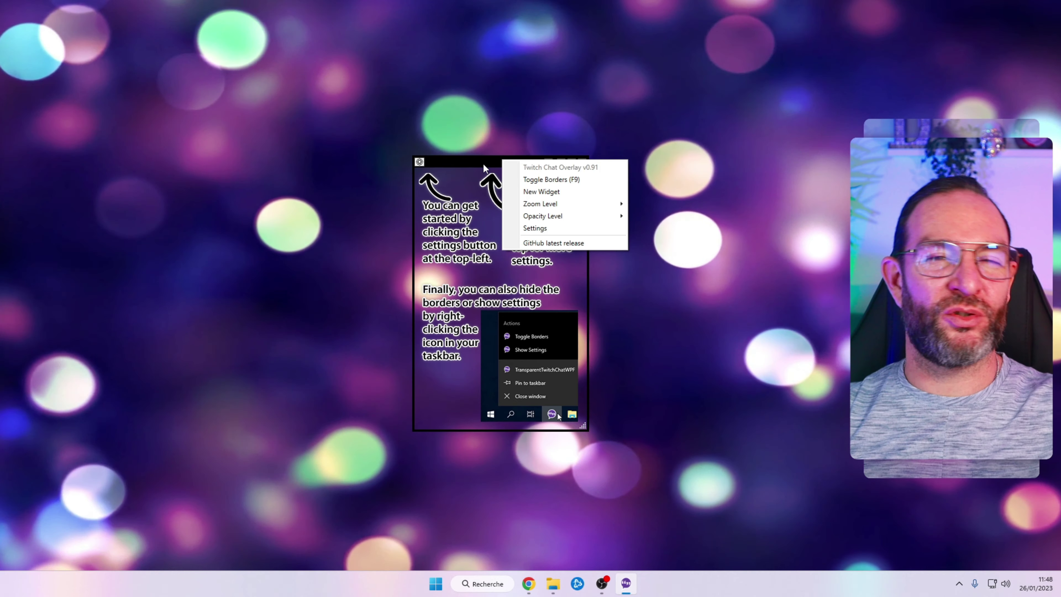
left_click(483, 163)
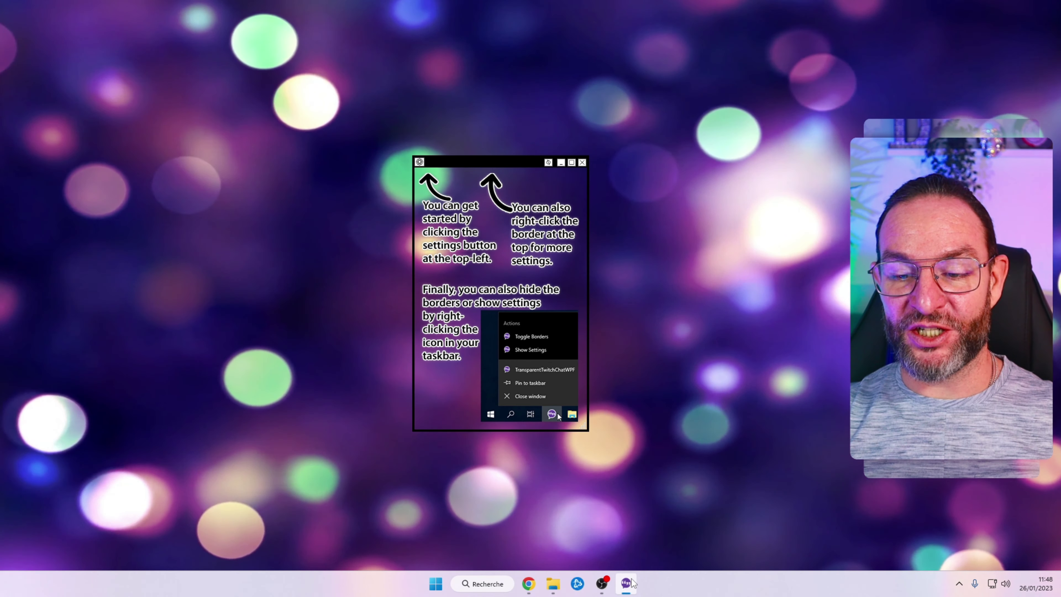
right_click(625, 583)
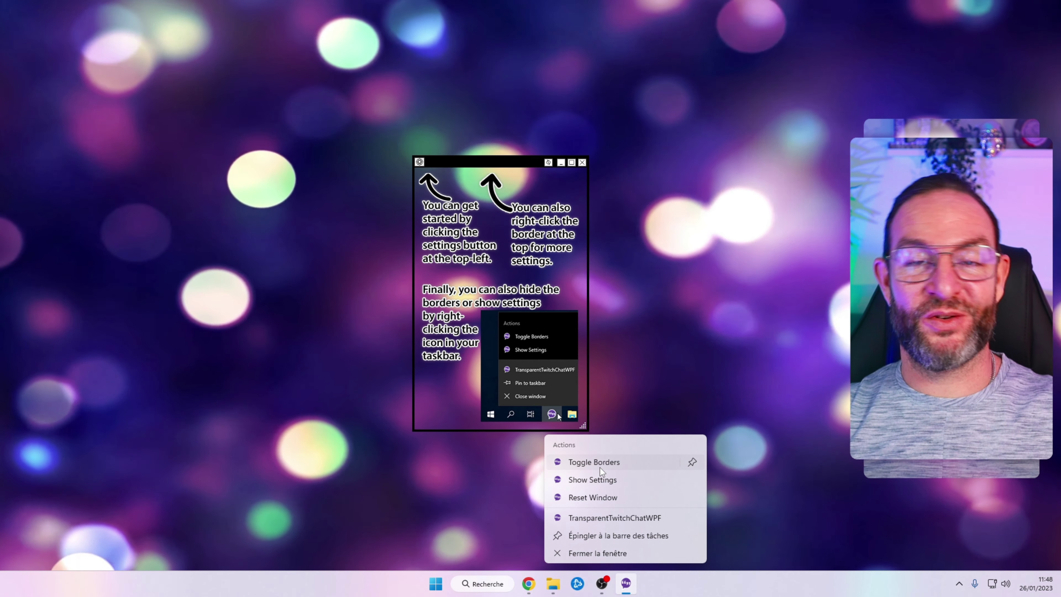
left_click(600, 468)
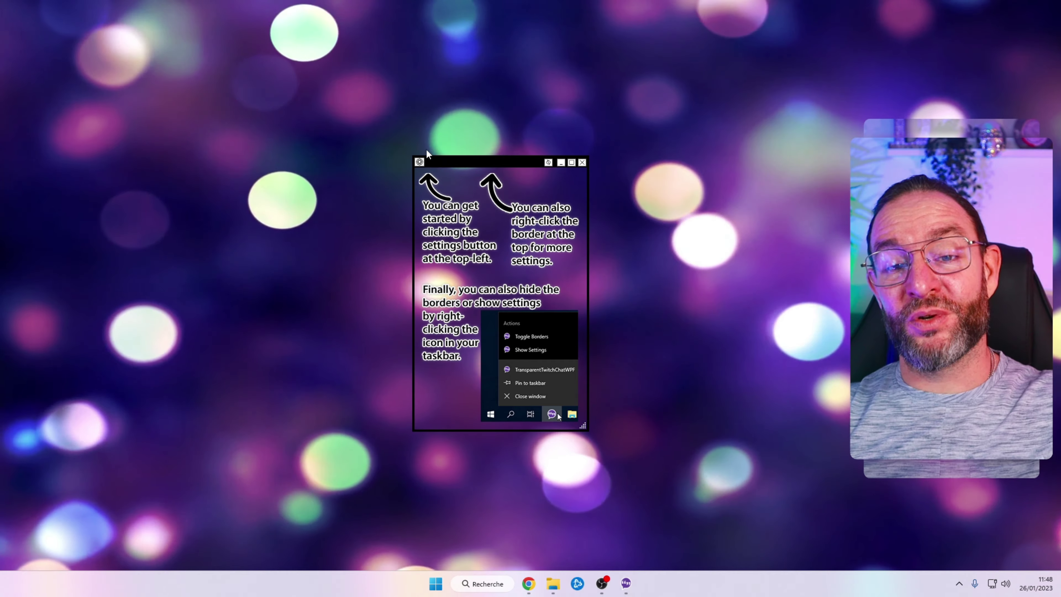
- In the overlay's chat settings, enter the Twitch username and try to fetch the channel ID for community point redemptions
left_click(419, 162)
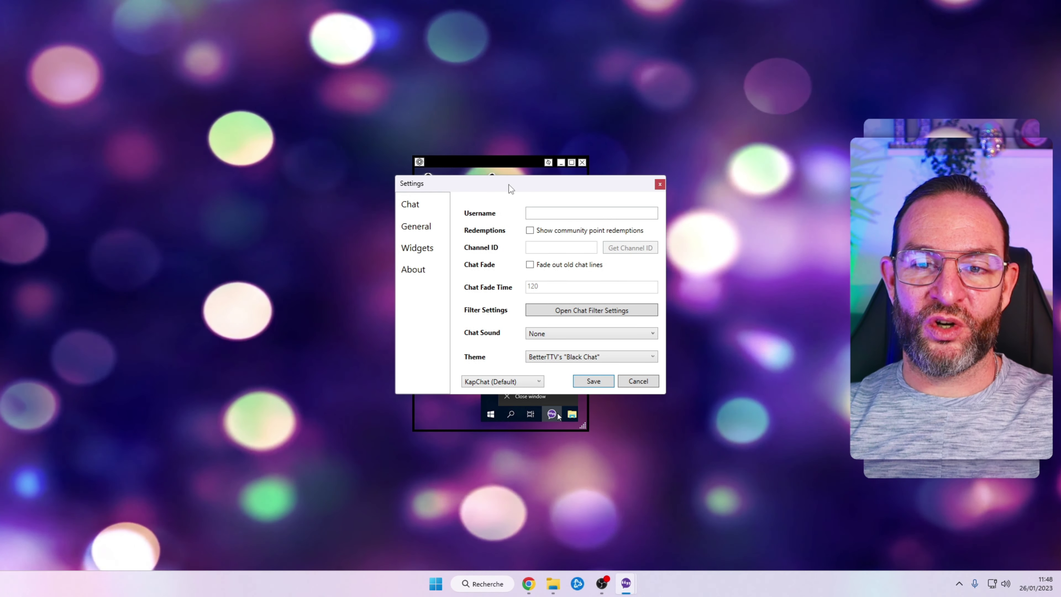
left_click_drag(508, 184, 493, 181)
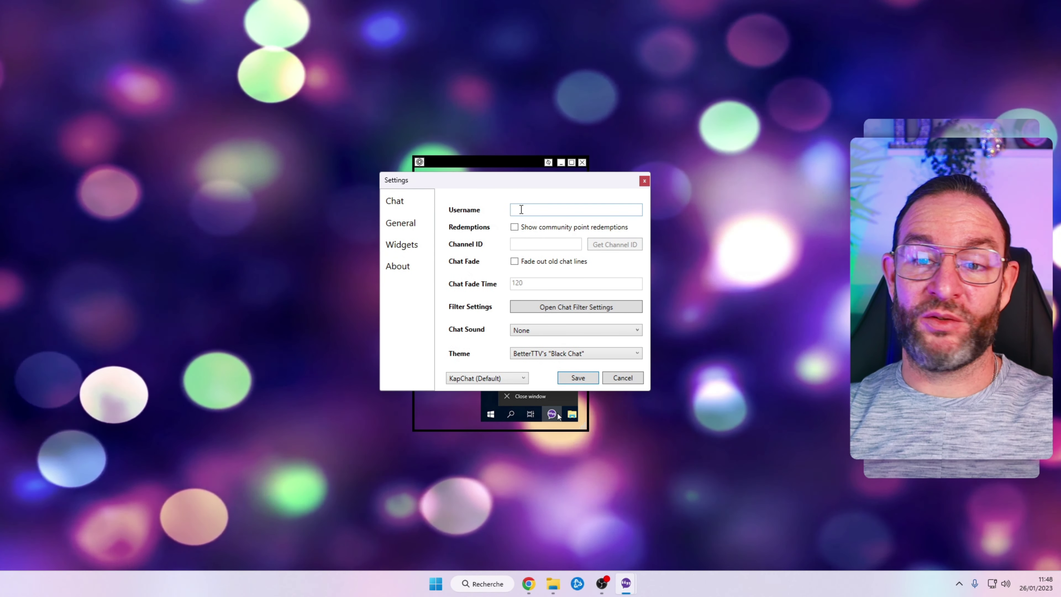
left_click(522, 209)
type("i")
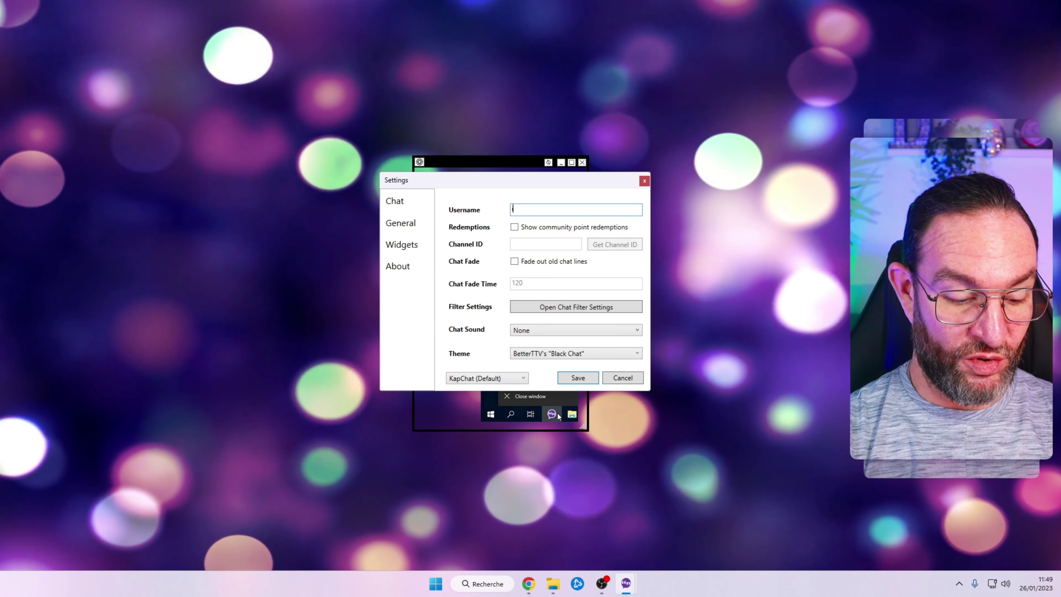
type("Dams")
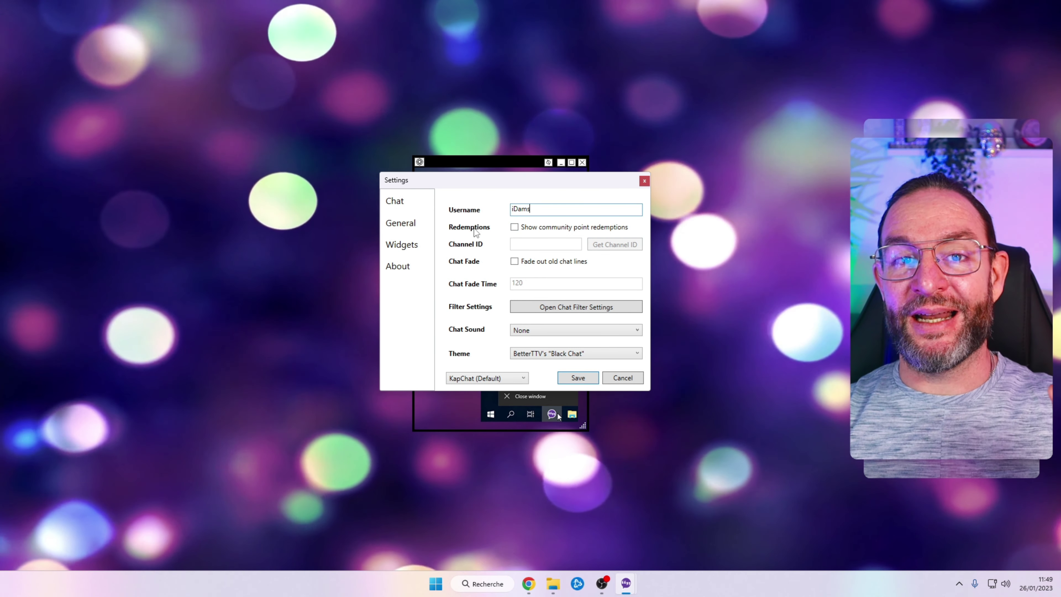
left_click(514, 227)
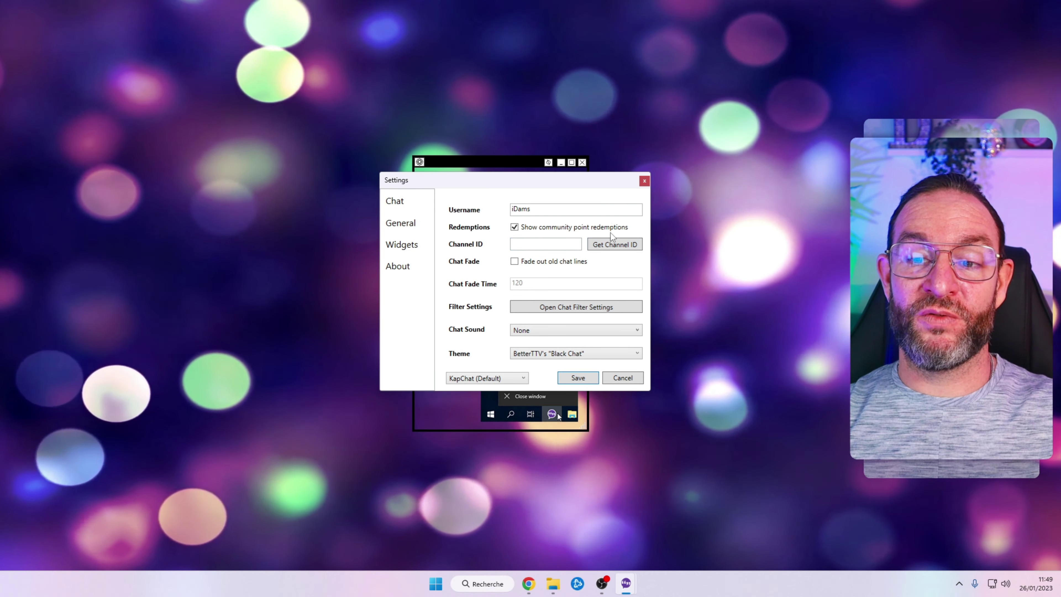
left_click(608, 245)
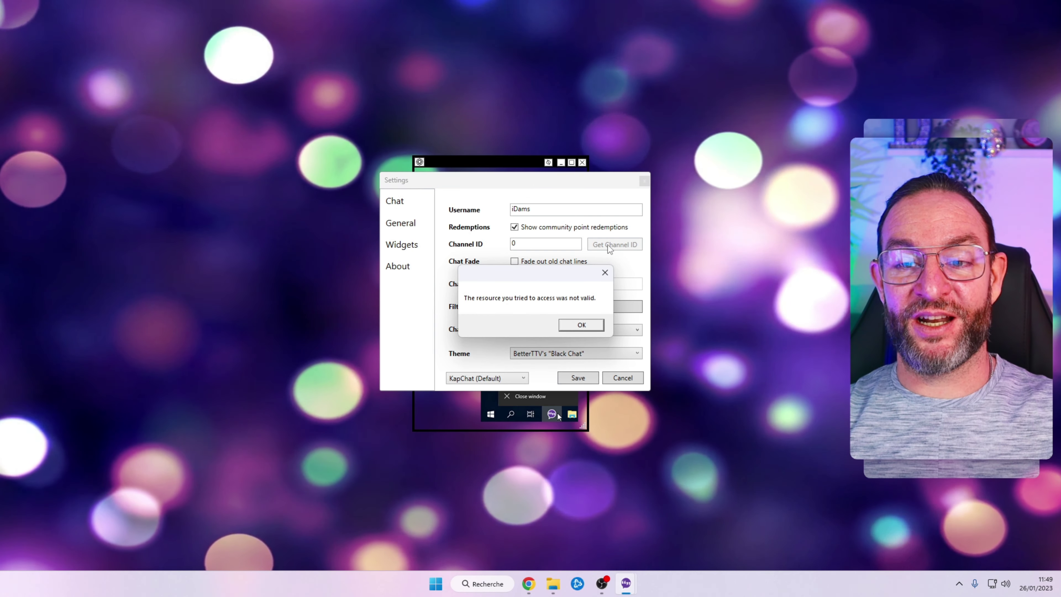
left_click(590, 327)
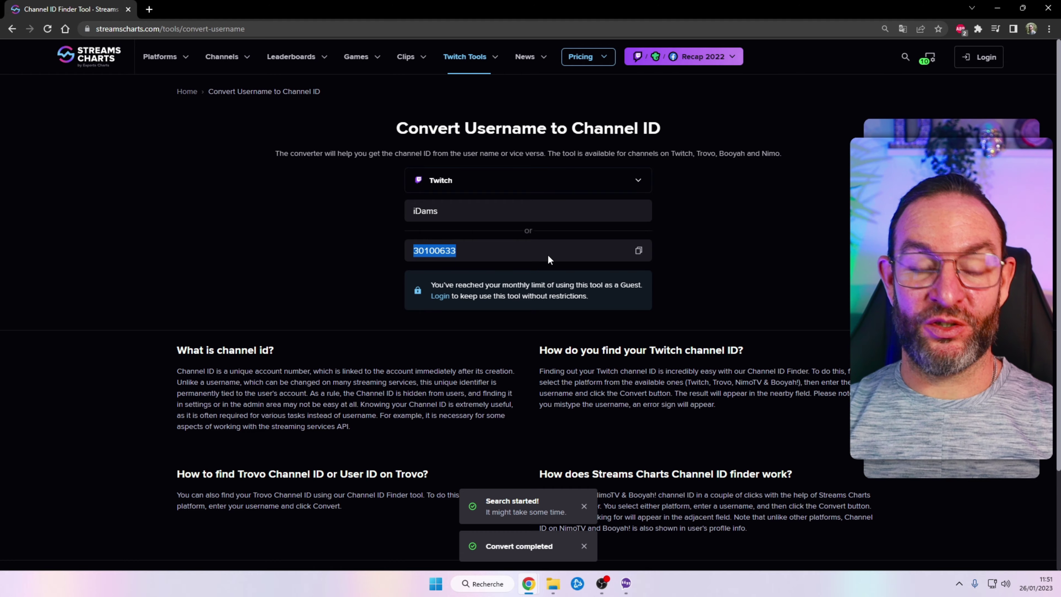
- Switch from the browser back to the Twitch Chat Overlay, move its window to the middle of the desktop and open its settings
left_click(999, 9)
left_click(626, 583)
left_click_drag(176, 155, 544, 156)
left_click(444, 154)
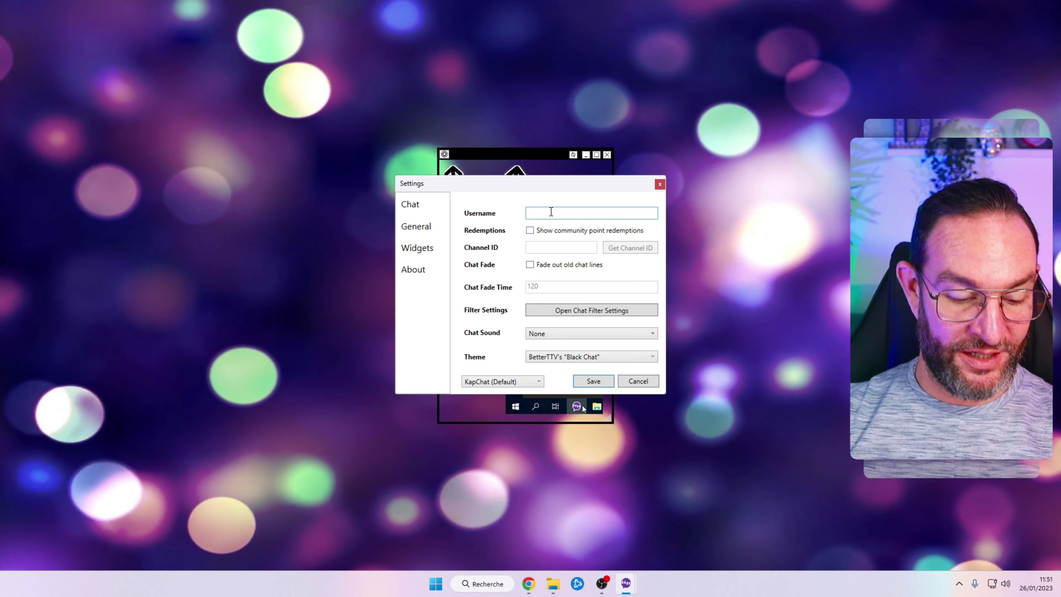
- Enable community point redemptions with the channel ID, fill in the Twitch username and save the chat settings
left_click(530, 231)
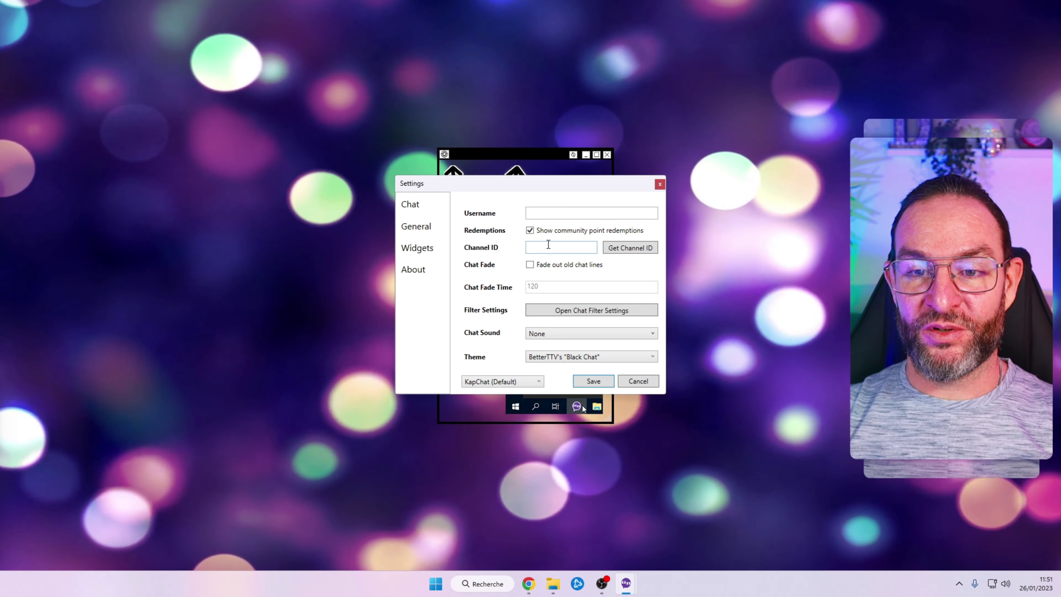
left_click(549, 245)
type("30100633")
left_click(547, 213)
type("iD")
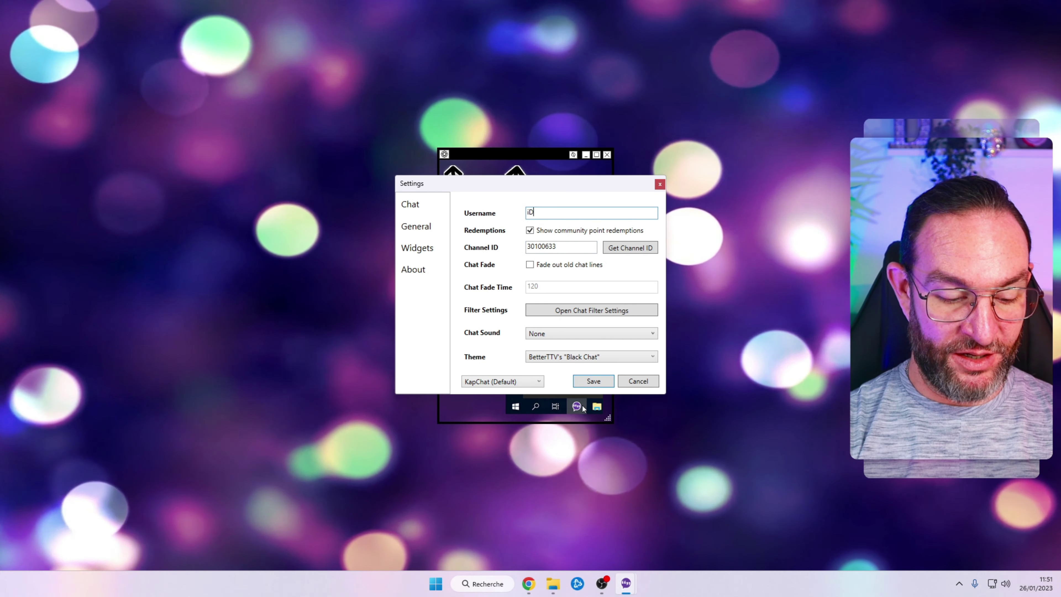
type("ams")
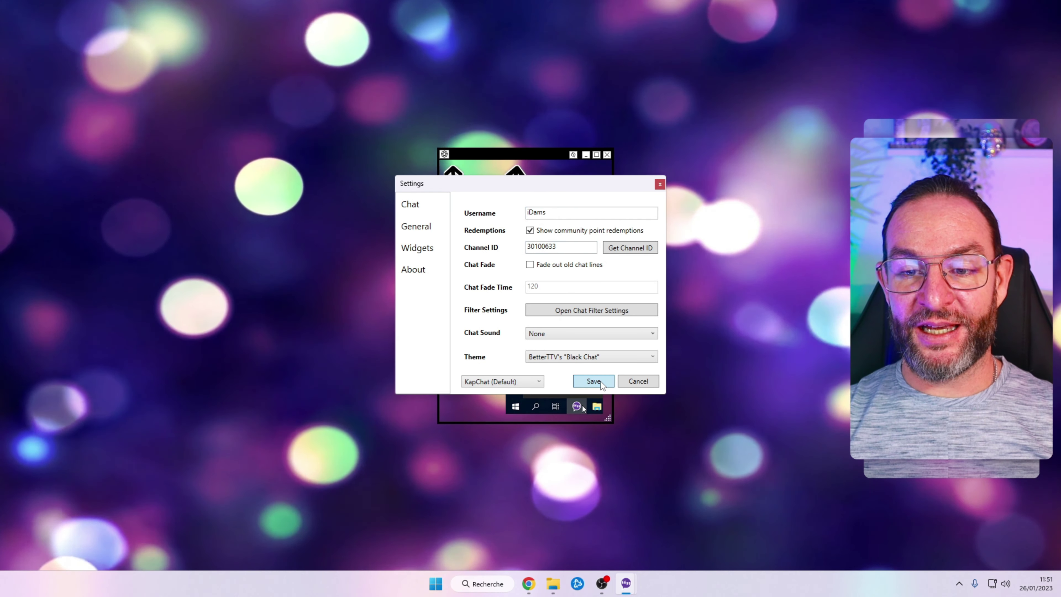
left_click(602, 381)
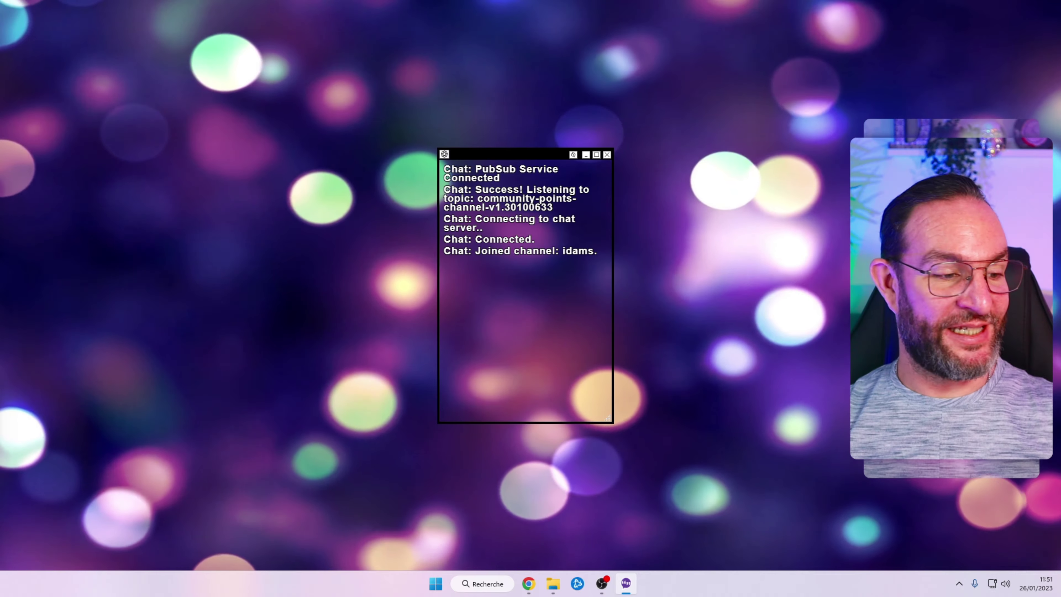
- Switch to the browser and send the message "Hey coucou YouTube !!!" in the Twitch chat to test the overlay
left_click(528, 583)
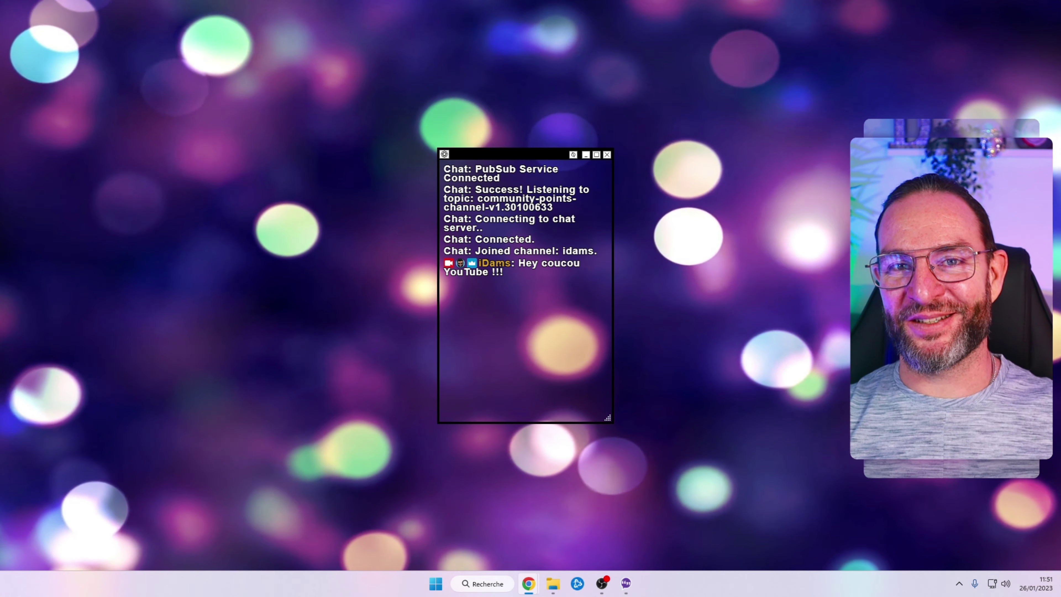
- In the overlay's chat settings, enable fading out old chat lines with a chat fade time of 45
left_click(444, 154)
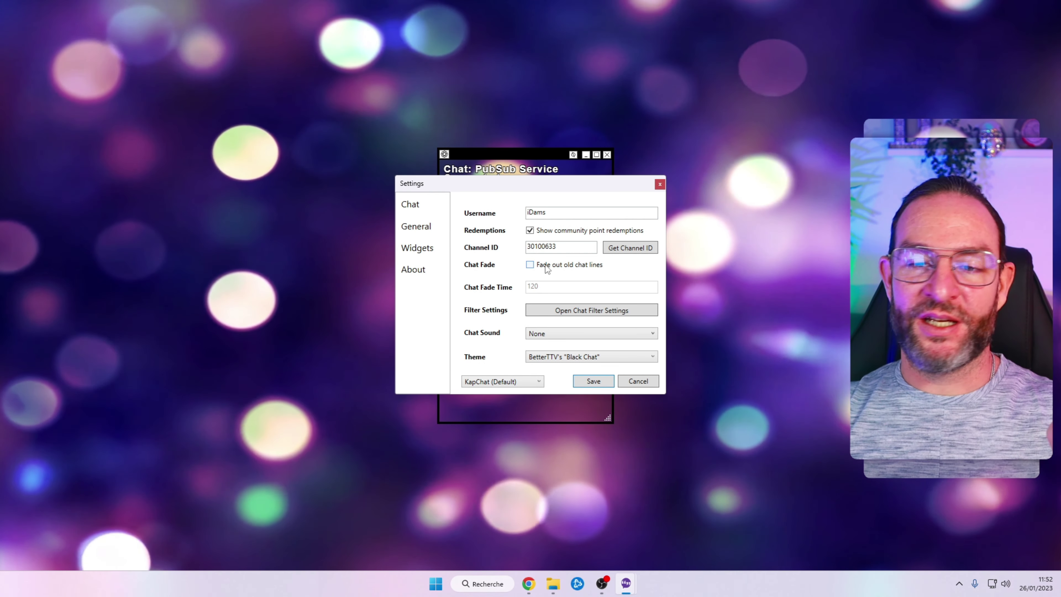
left_click(530, 265)
key("Tab")
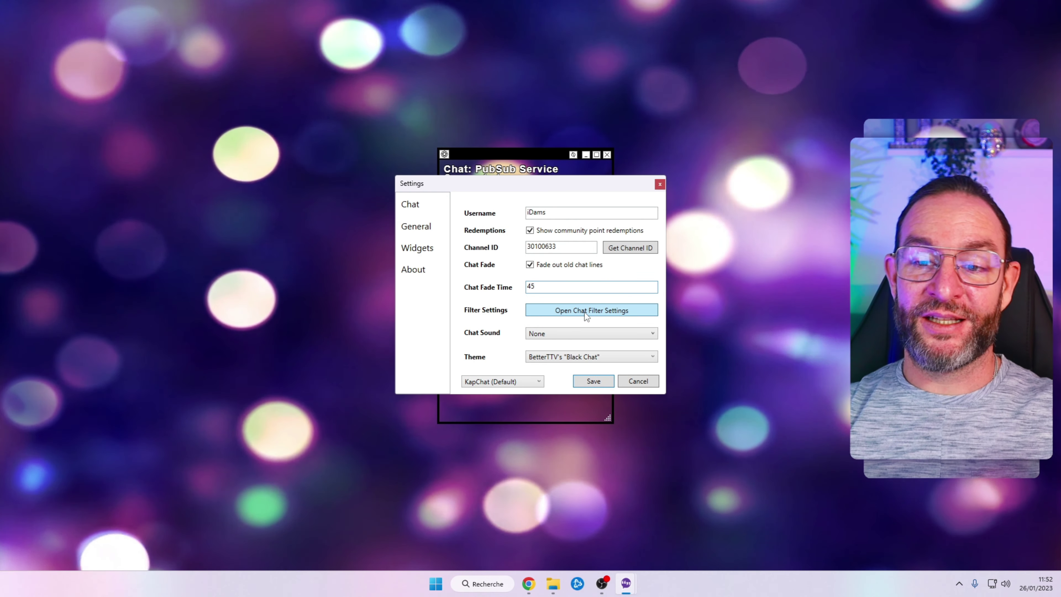
- Review the chat filter settings and the available chat sounds, keeping the sound at None
left_click(584, 311)
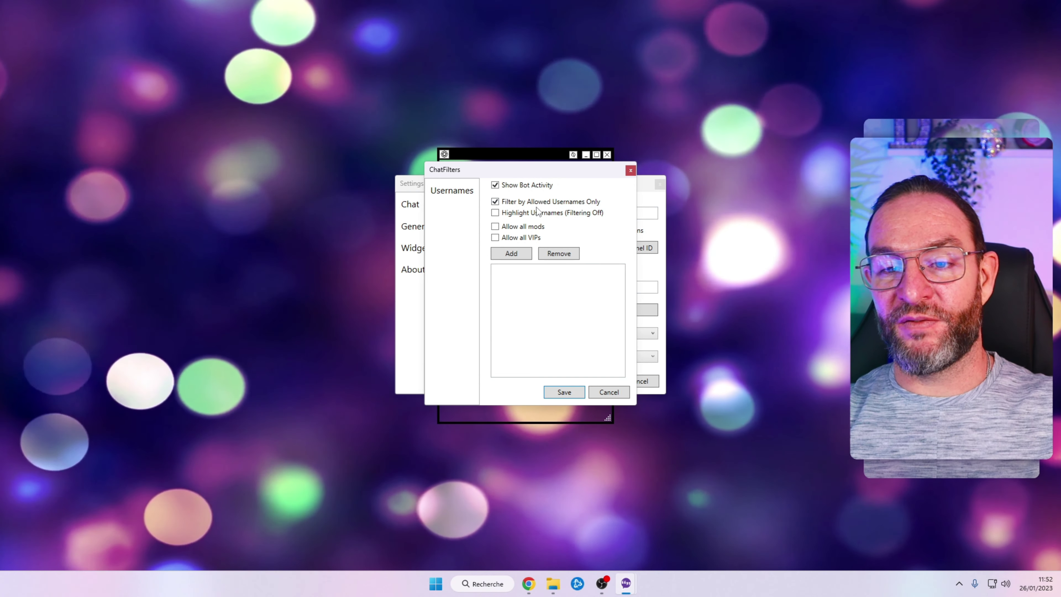
left_click(513, 205)
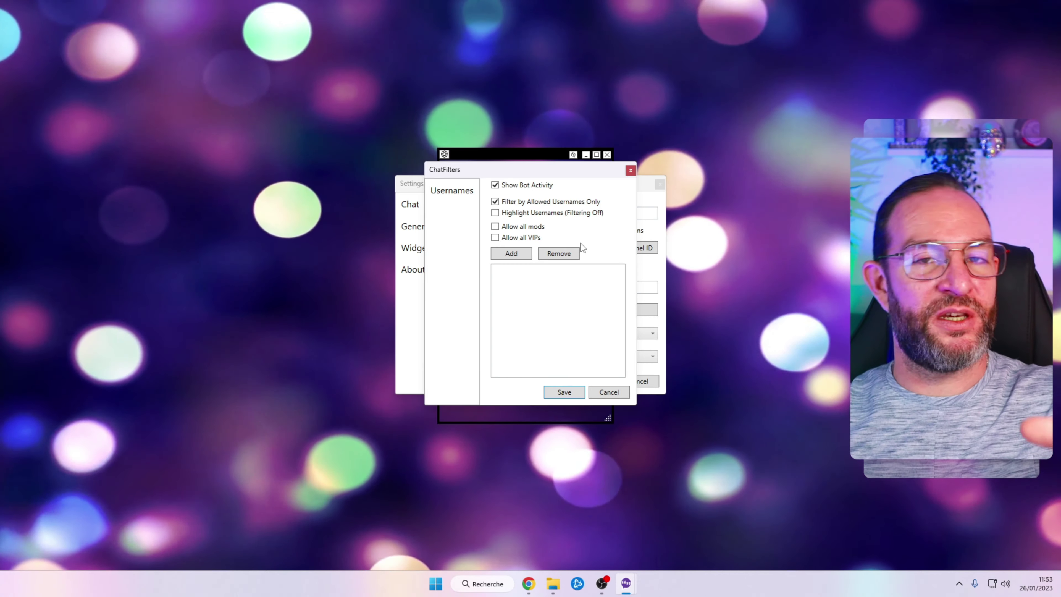
left_click(609, 392)
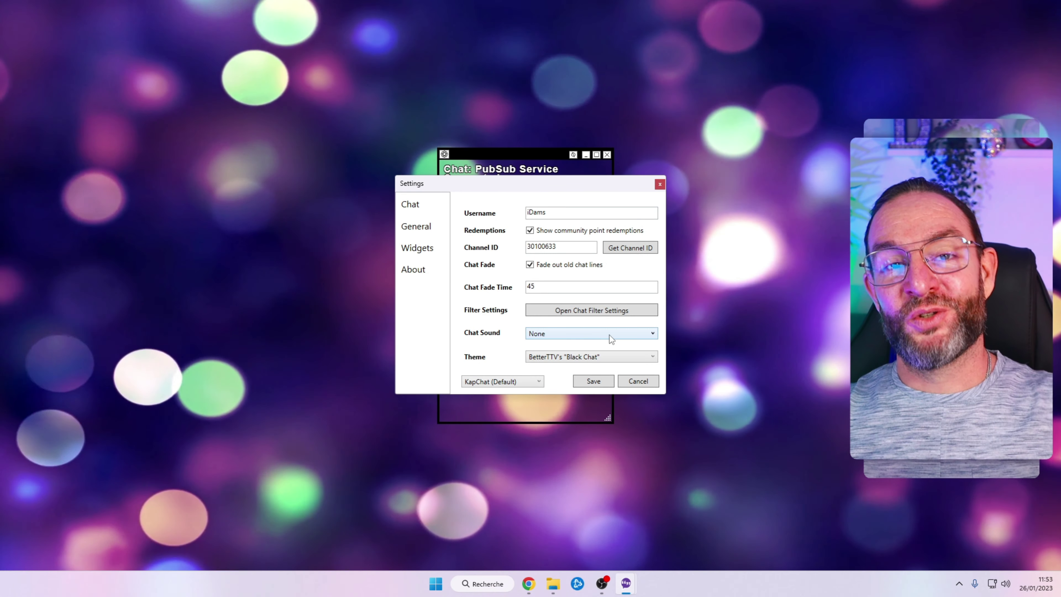
left_click(610, 335)
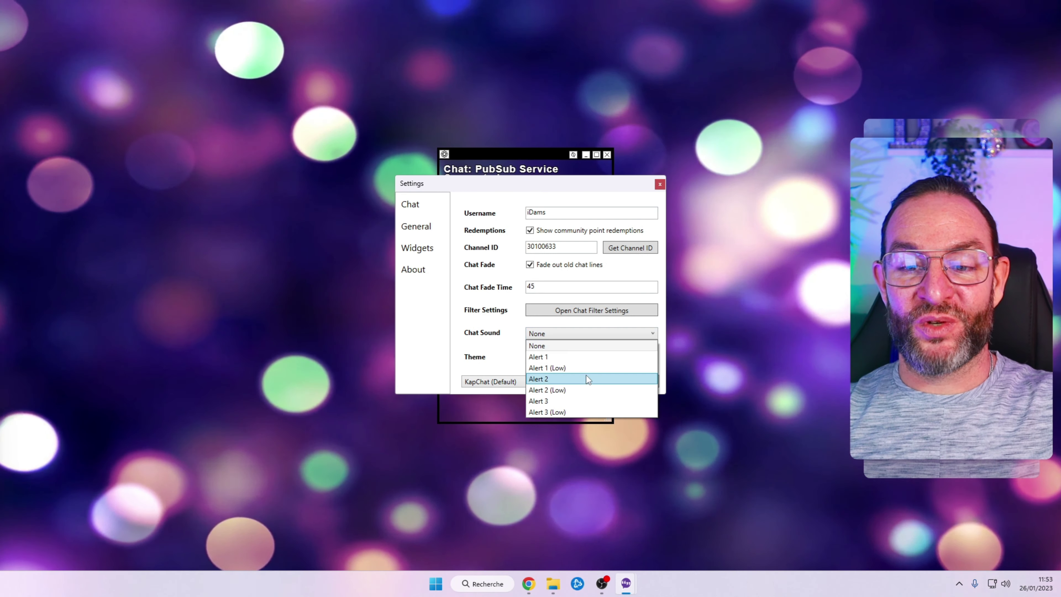
left_click(588, 325)
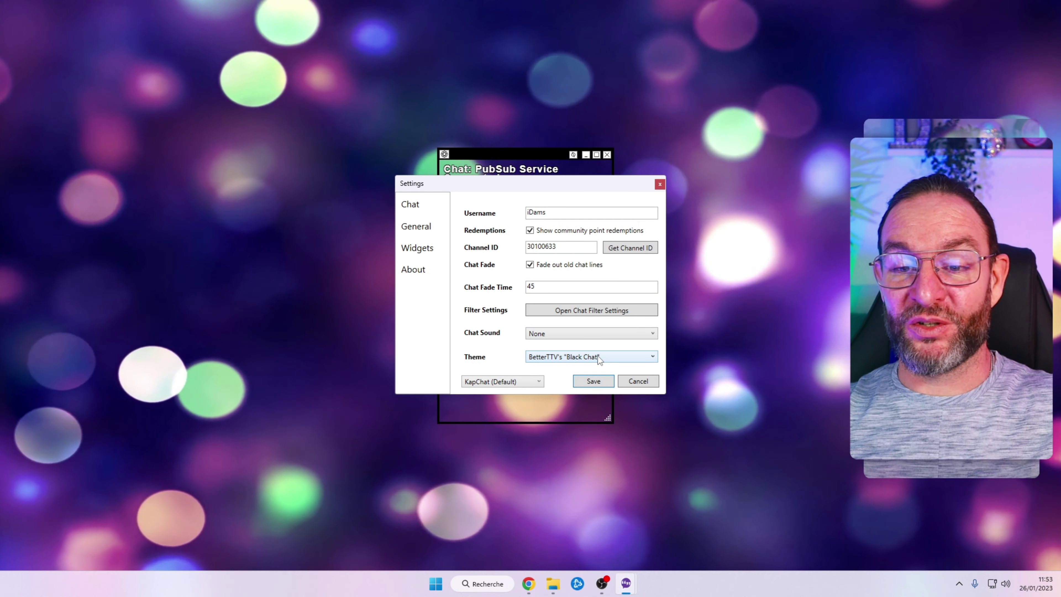
- Set the chat theme to Dark and save the settings
left_click(598, 356)
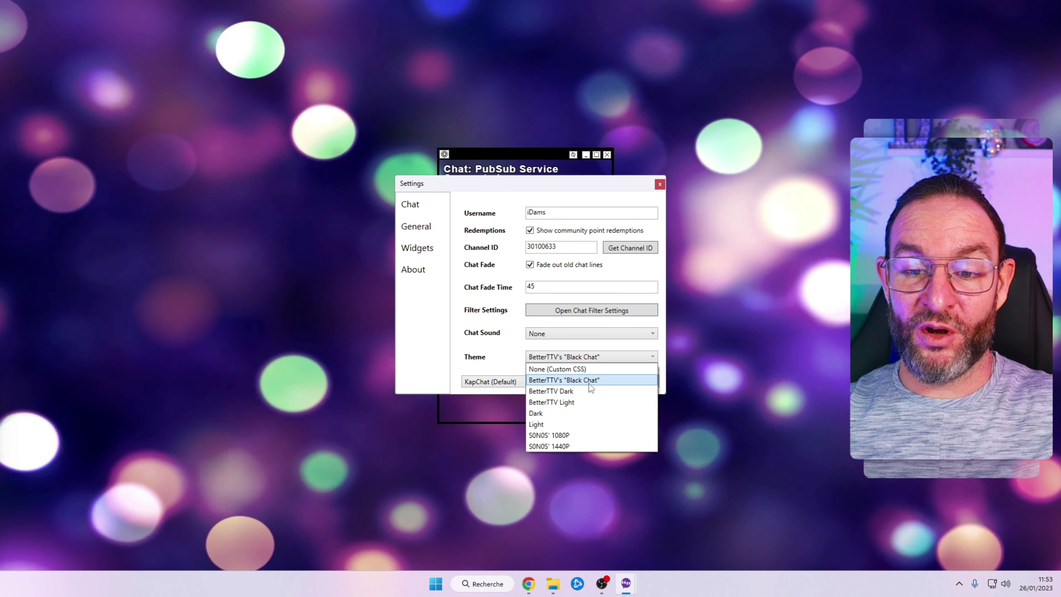
left_click(578, 413)
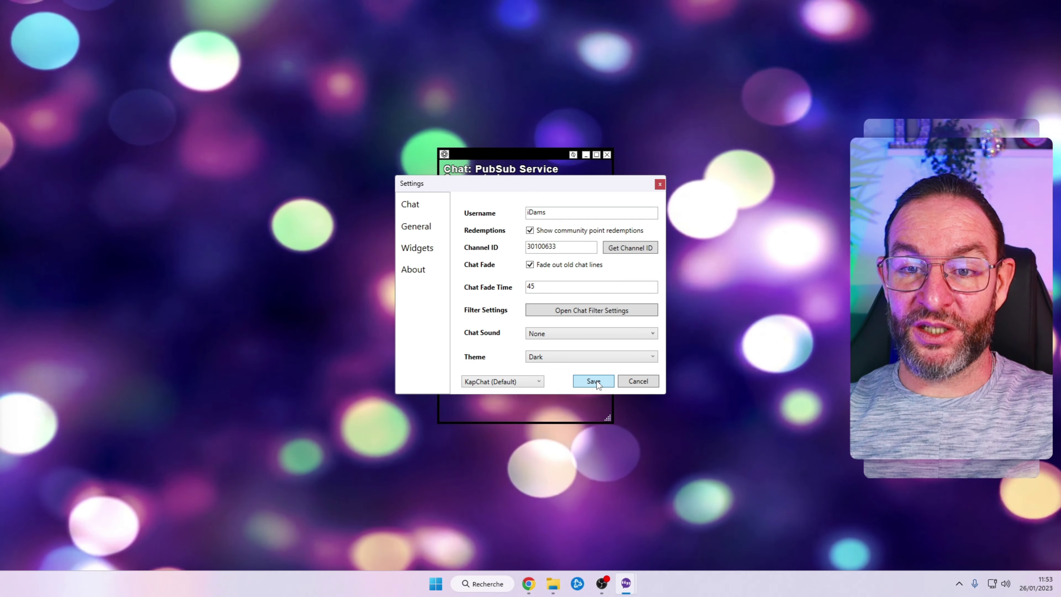
left_click(593, 387)
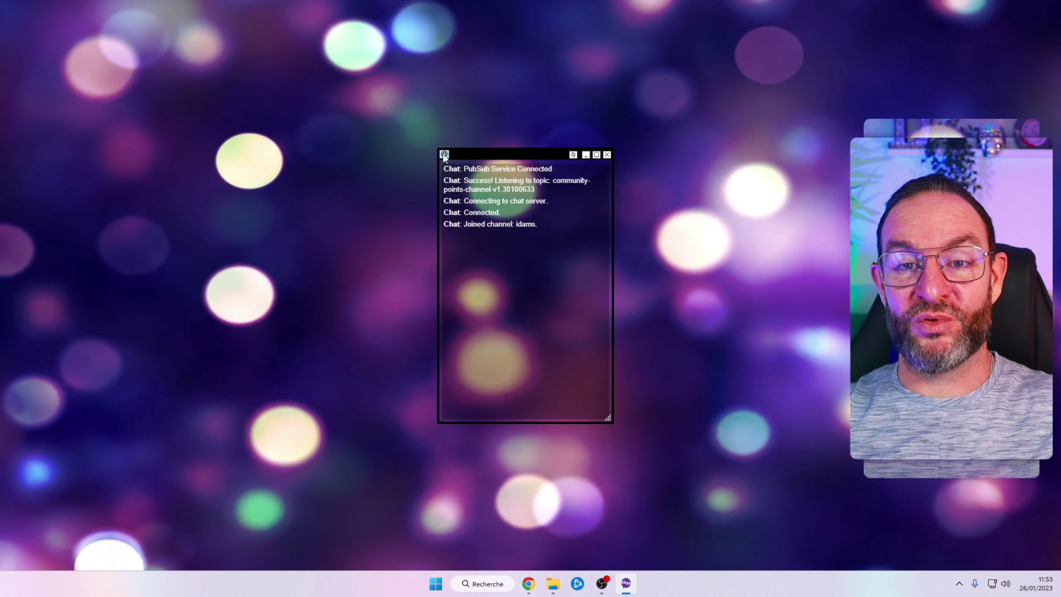
- Reopen the settings, try the None (Custom CSS) theme, switch the chat theme to Light and save
left_click(444, 154)
left_click(561, 358)
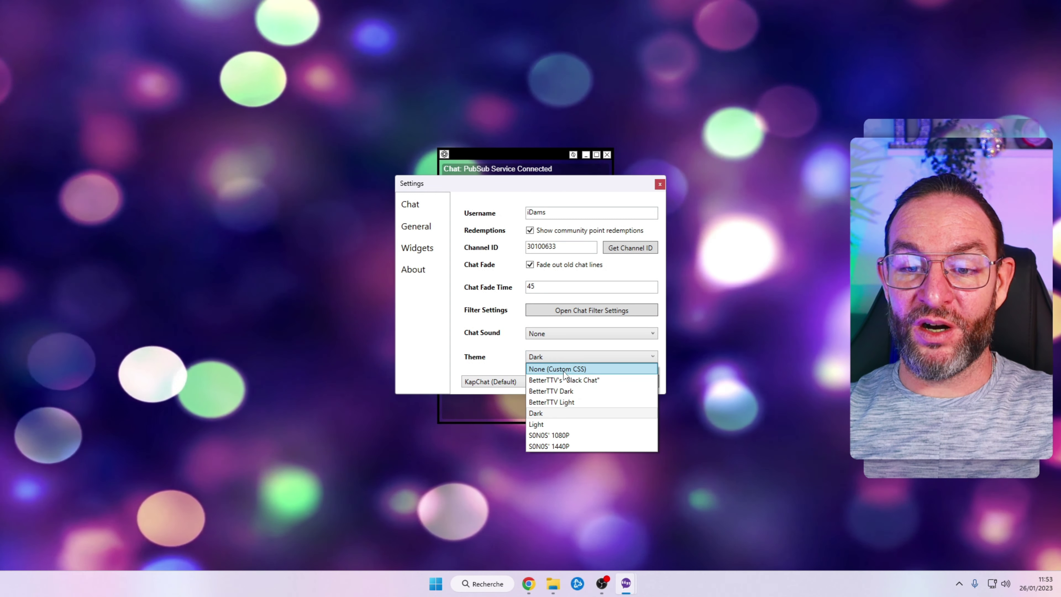
left_click(569, 366)
left_click(571, 356)
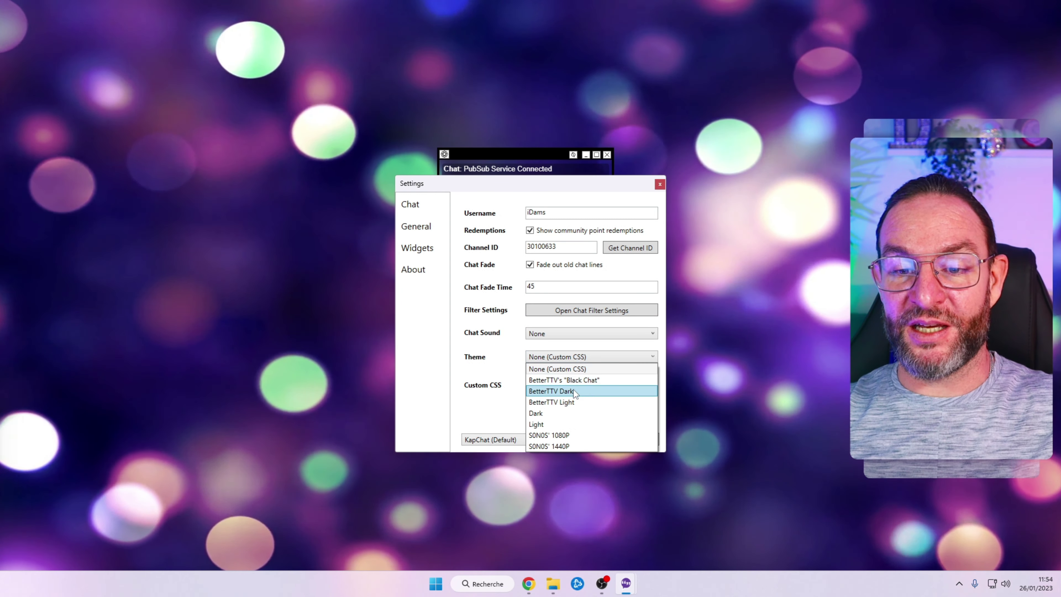
left_click(568, 415)
left_click(593, 381)
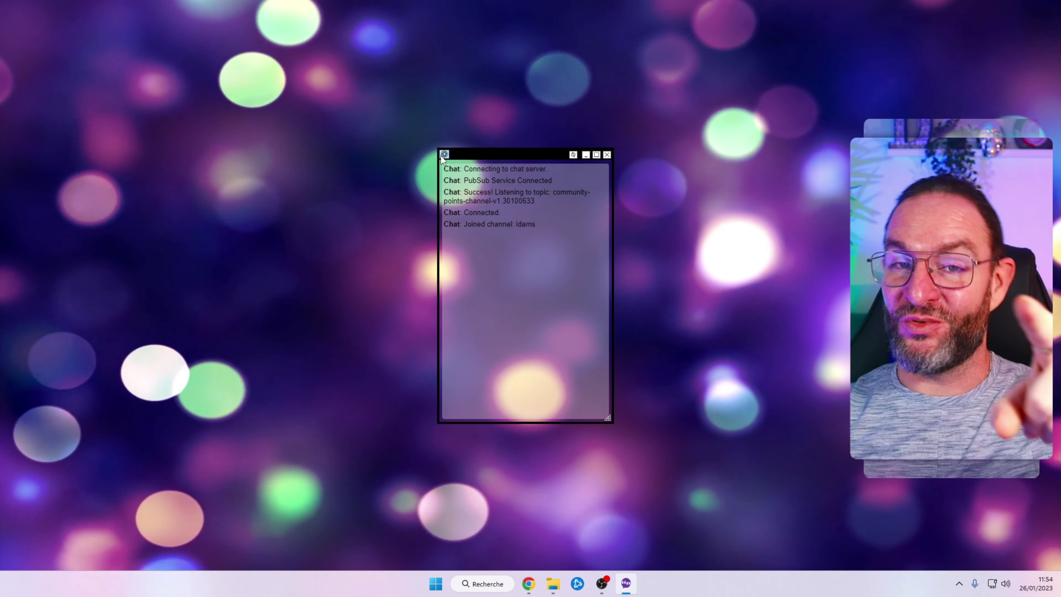
- Review the available chat types in the settings, keep KapChat (Default) and save
left_click(444, 154)
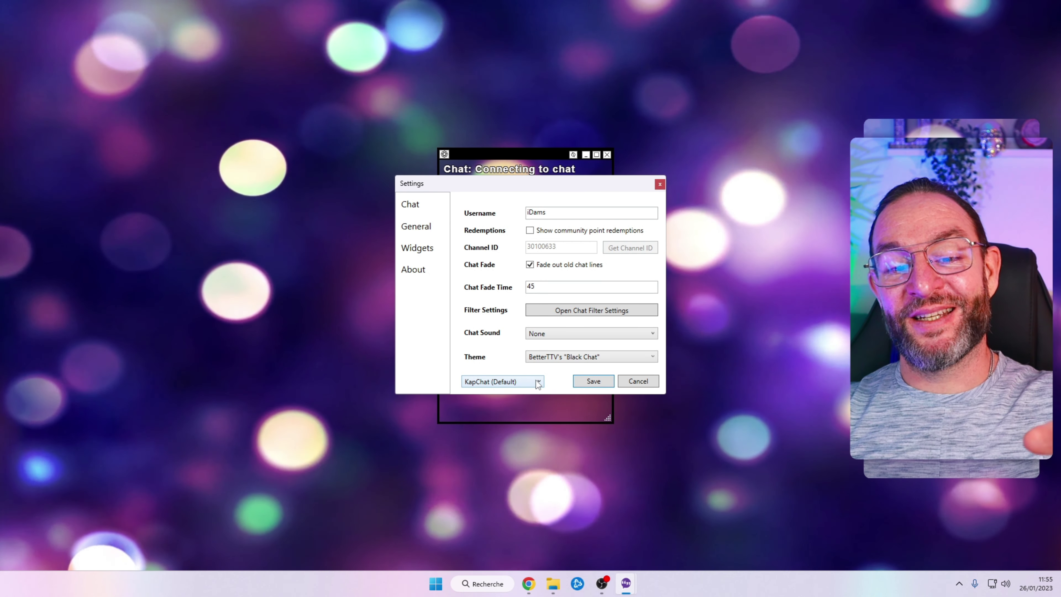
left_click(538, 381)
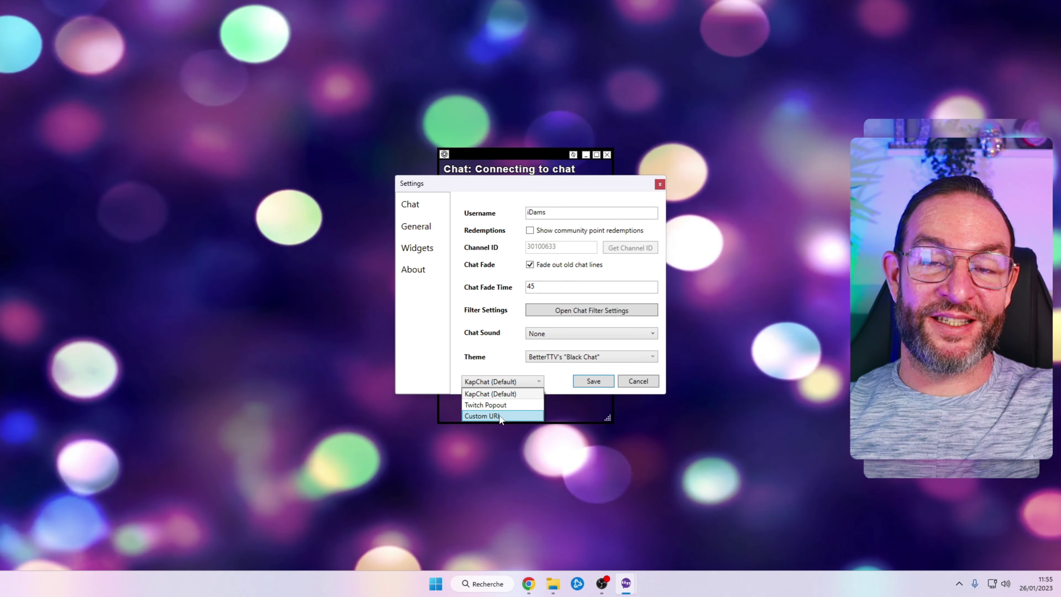
left_click(554, 375)
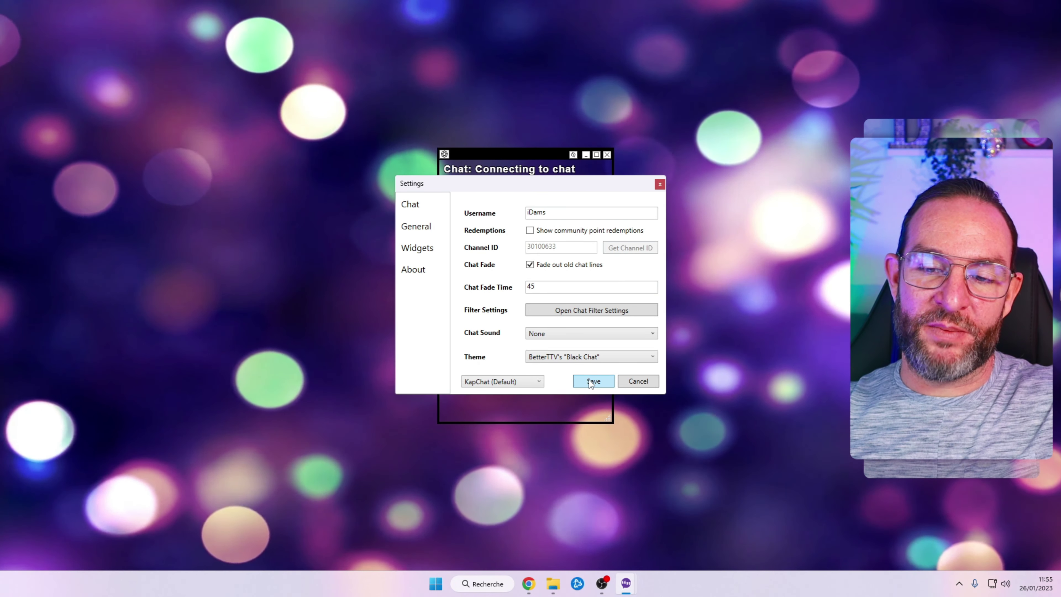
left_click(589, 380)
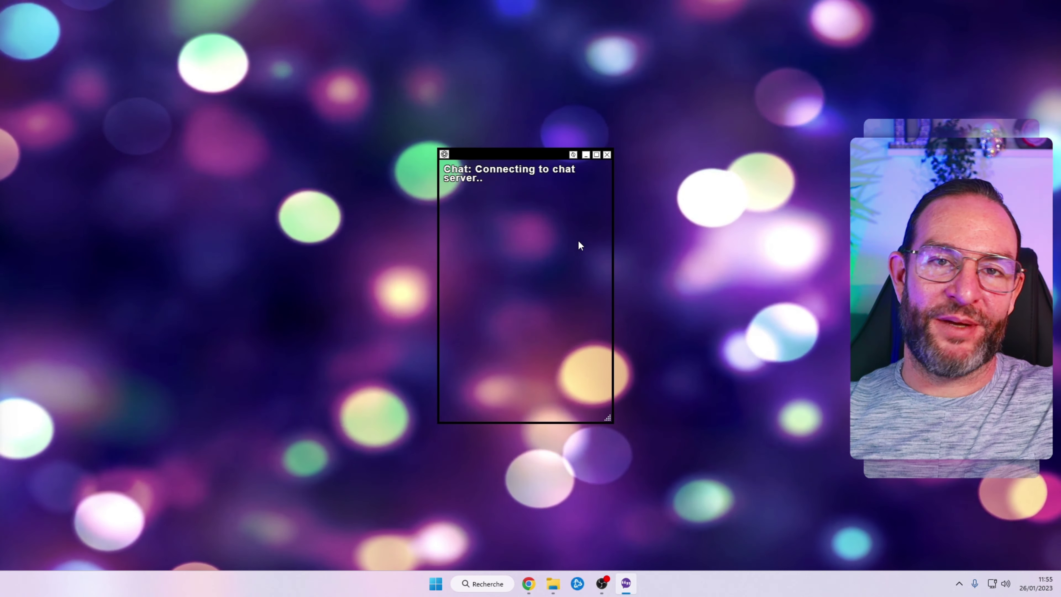
- Enable Auto-Hide Borders in the overlay's general settings, keep Confirm When Closing enabled, and save
left_click(444, 154)
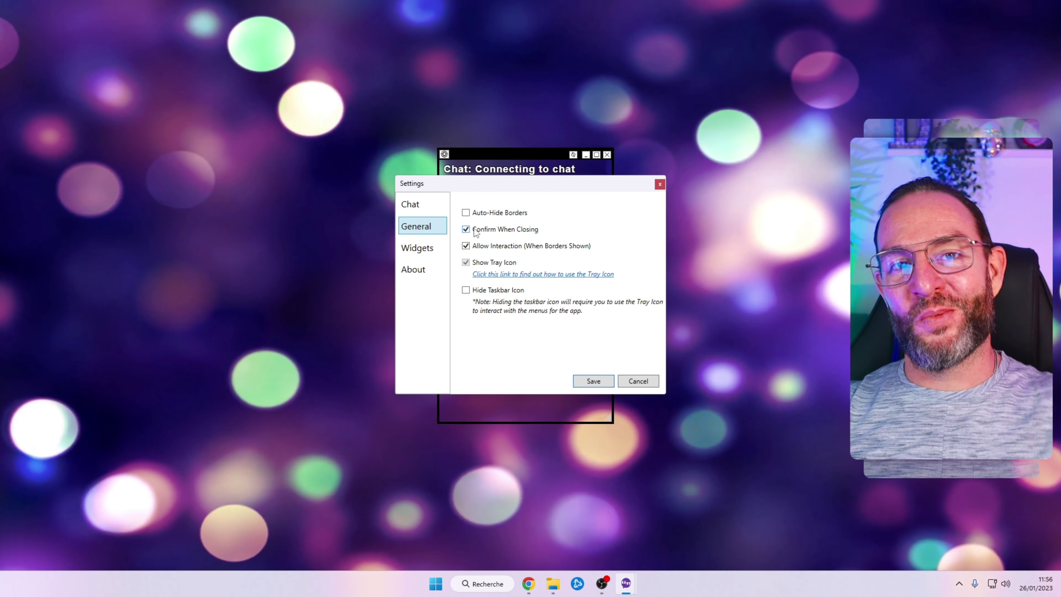
left_click(465, 229)
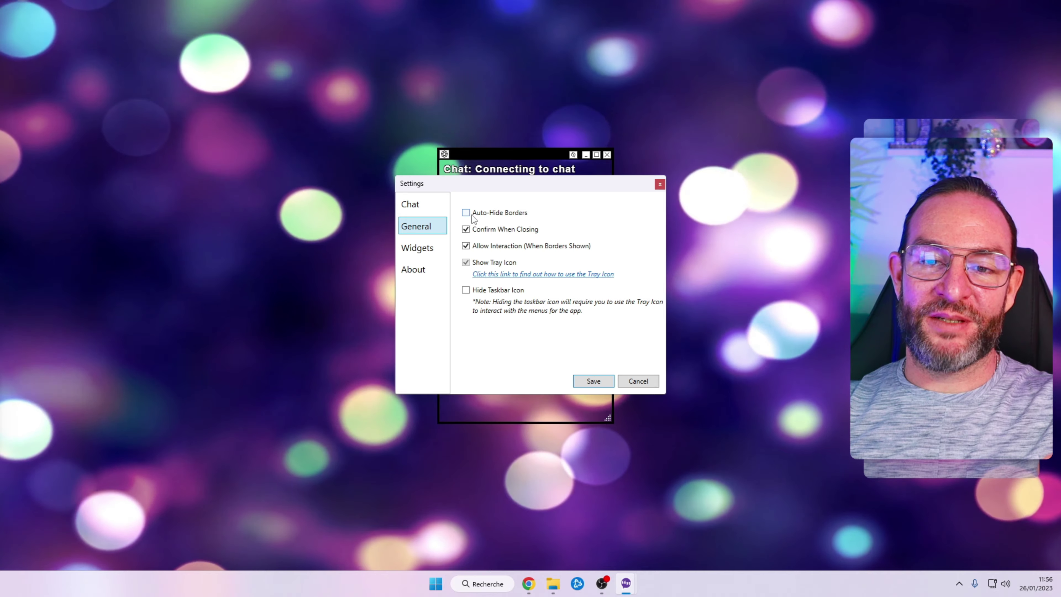
left_click(466, 214)
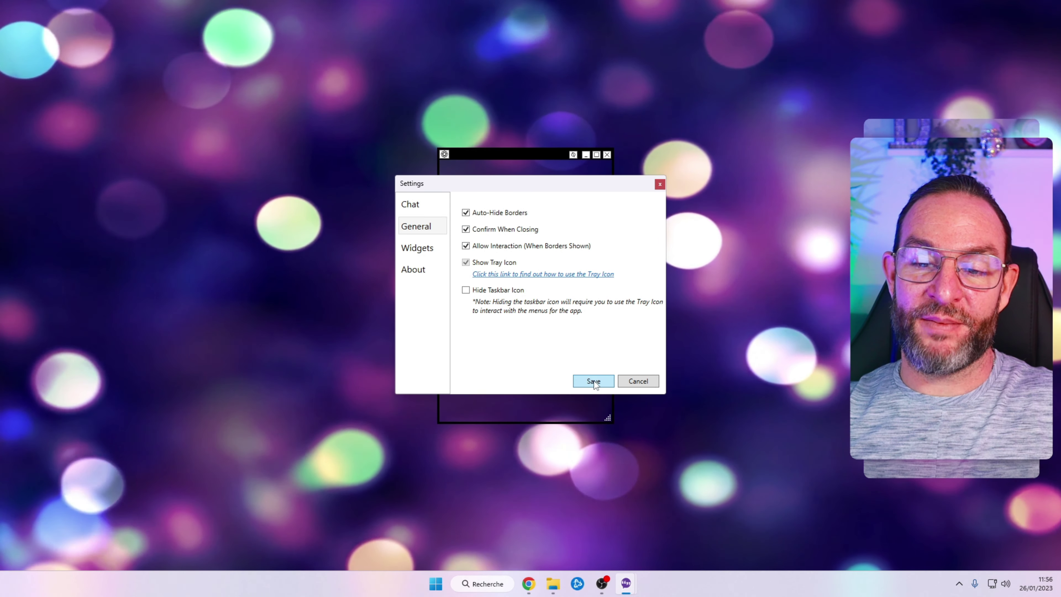
left_click(594, 381)
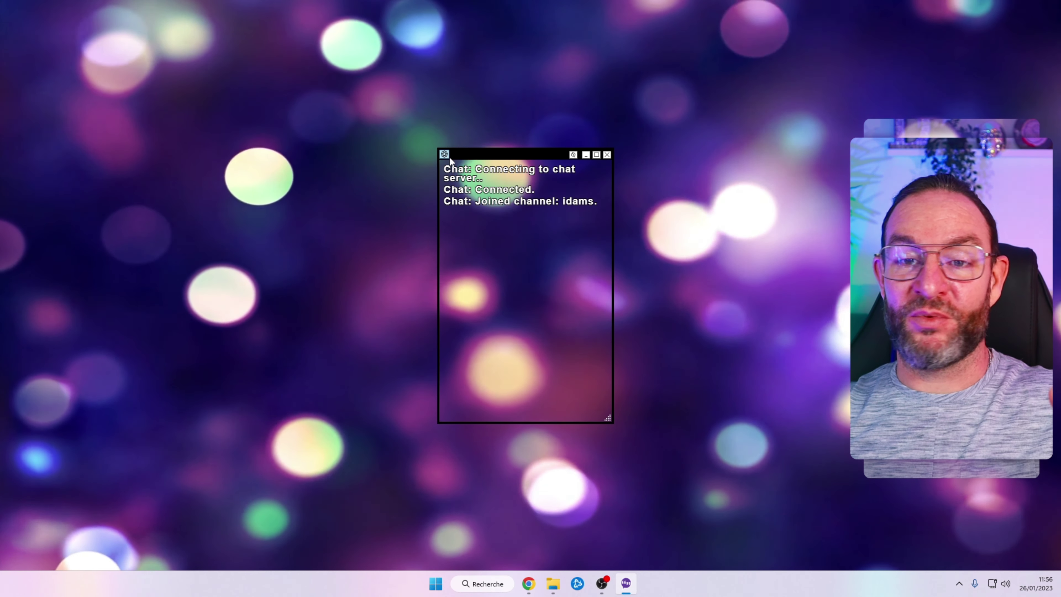
- Check the overlay's quick actions from the taskbar and open the Widgets settings
right_click(626, 583)
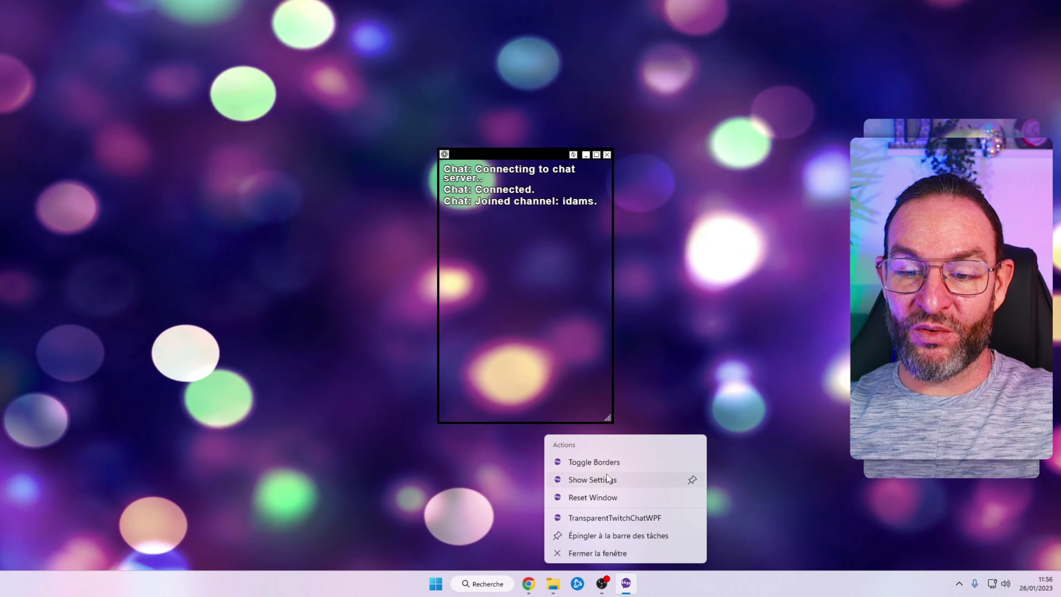
left_click(456, 157)
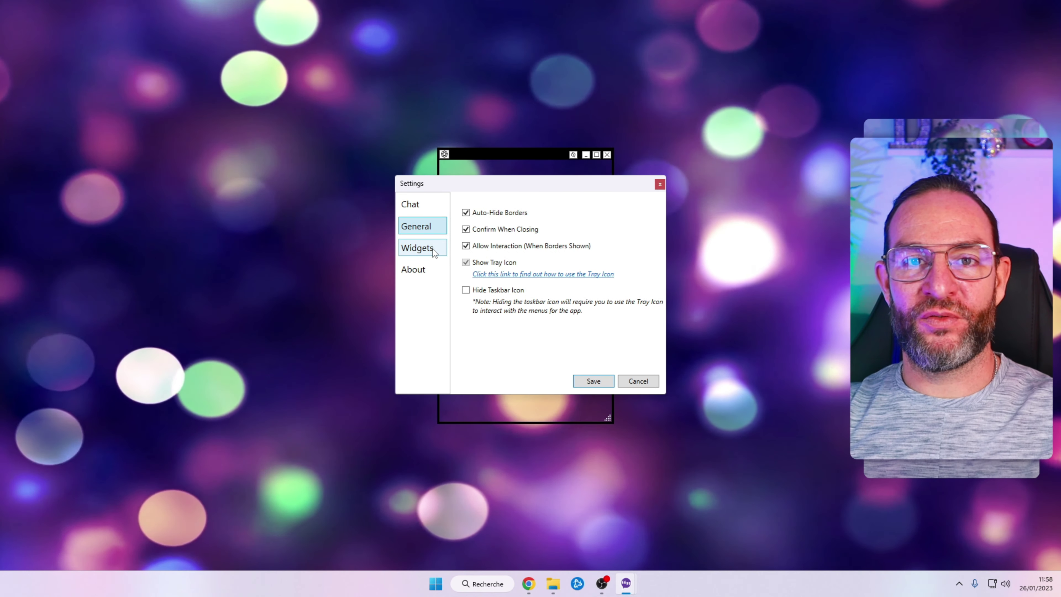
left_click(433, 251)
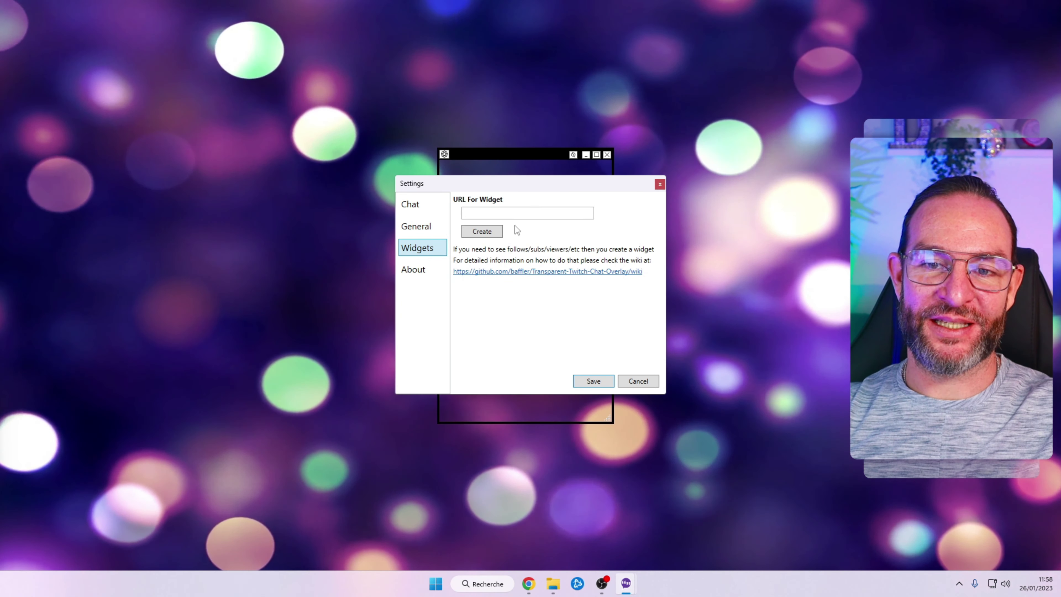
- Switch to the Streamlabs Alert Box page in Chrome and copy the widget URL, accepting the sensitive-information warning
mouse_move(528, 583)
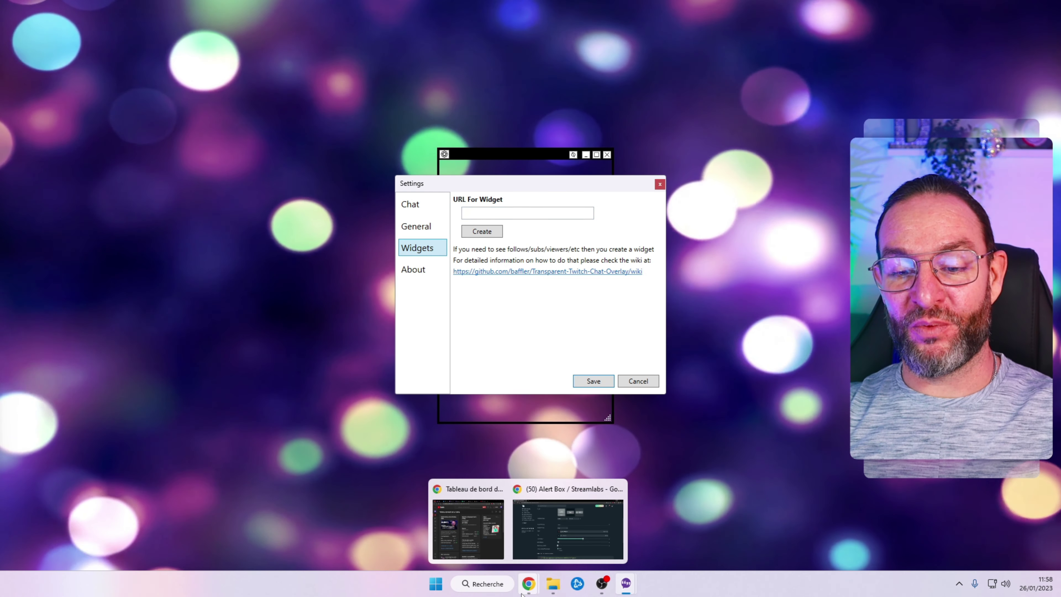
left_click(557, 545)
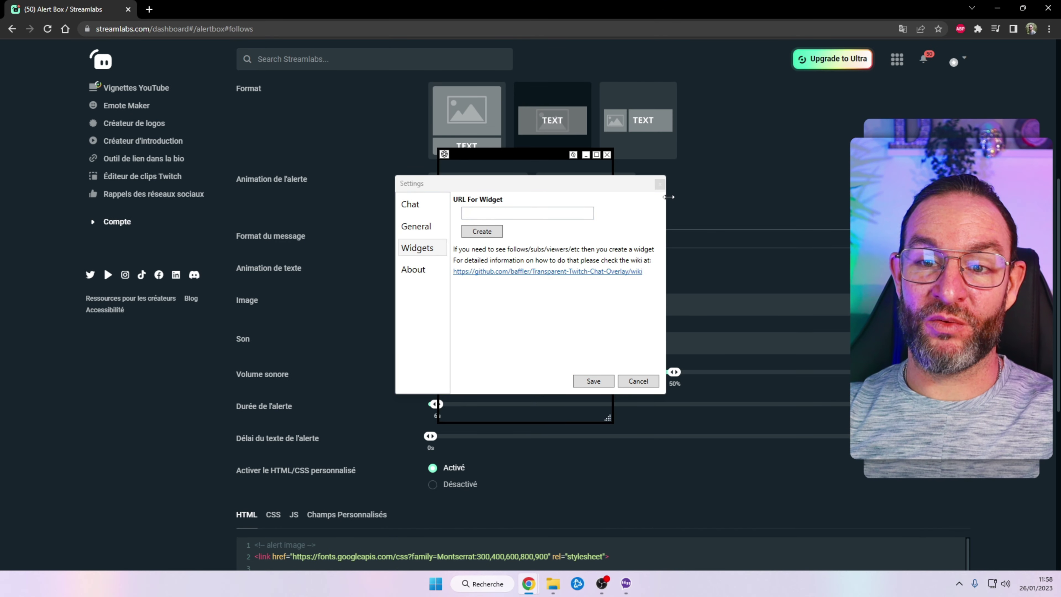
scroll(779, 195, "up", 5)
scroll(784, 208, "up", 2)
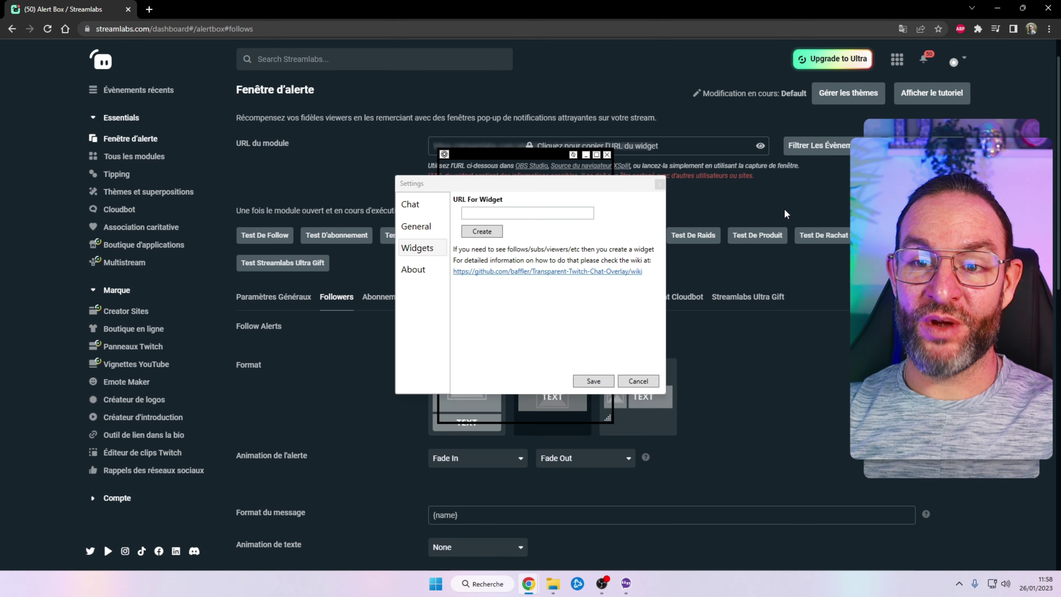
scroll(784, 208, "down", 3)
scroll(784, 208, "up", 1)
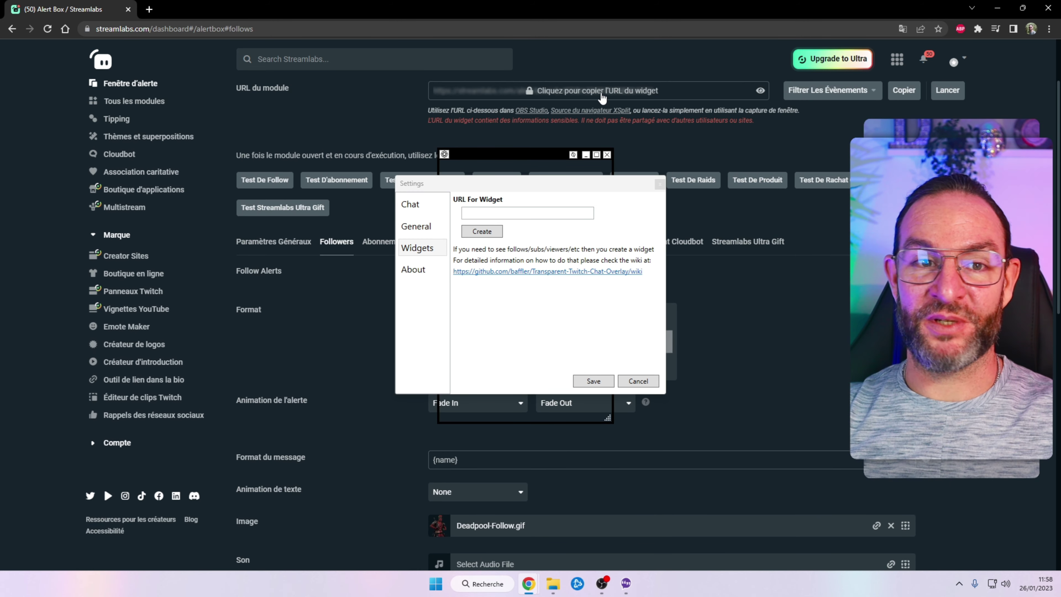
left_click(905, 93)
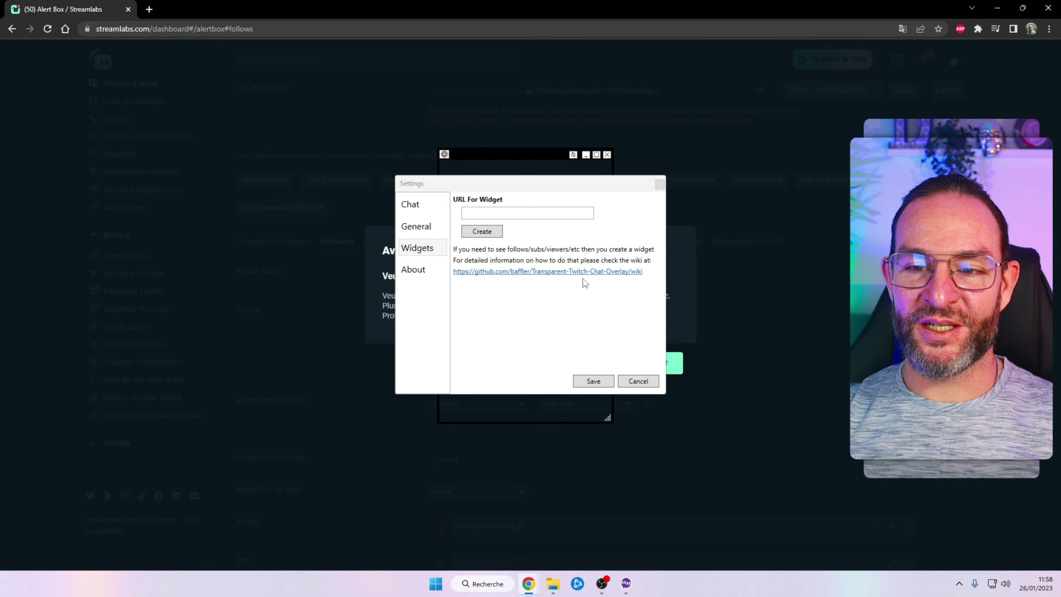
left_click(674, 364)
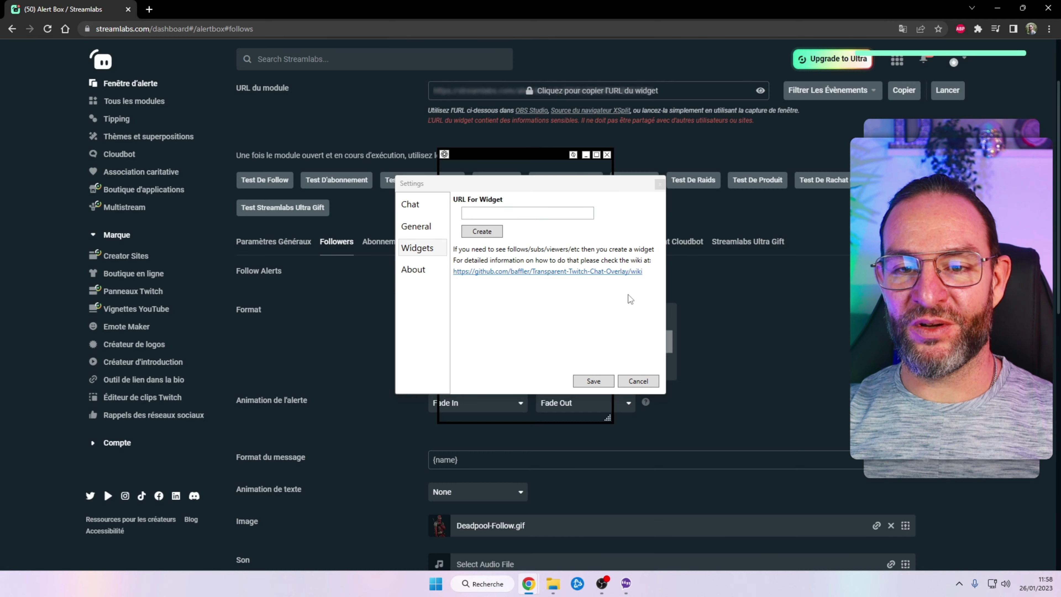
- Create a widget from the copied Alert Box URL, save the settings, and move the chat overlay to the desktop's upper right
left_click(493, 235)
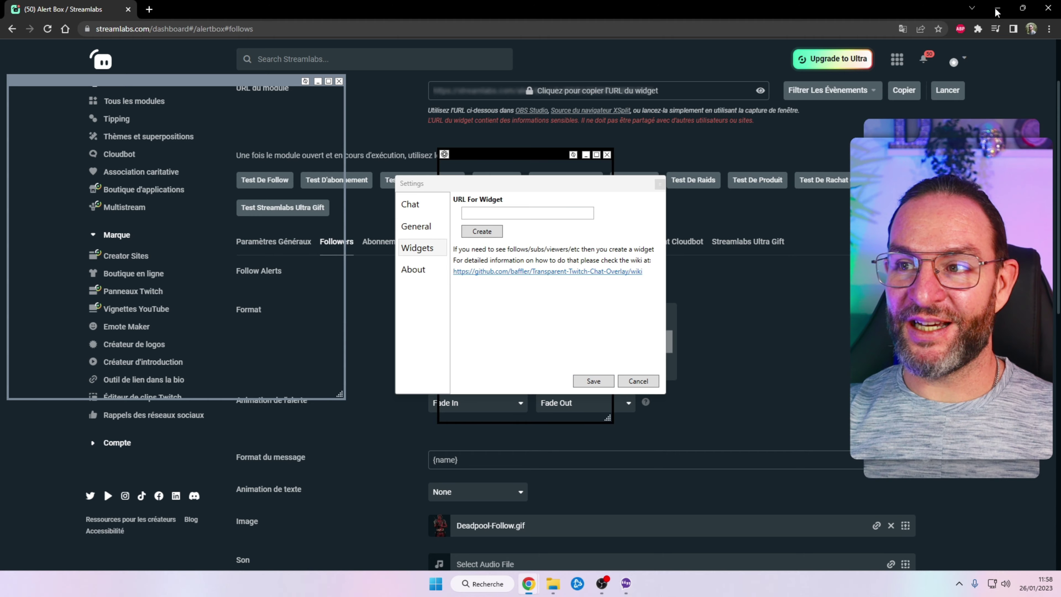
left_click(528, 584)
left_click(595, 381)
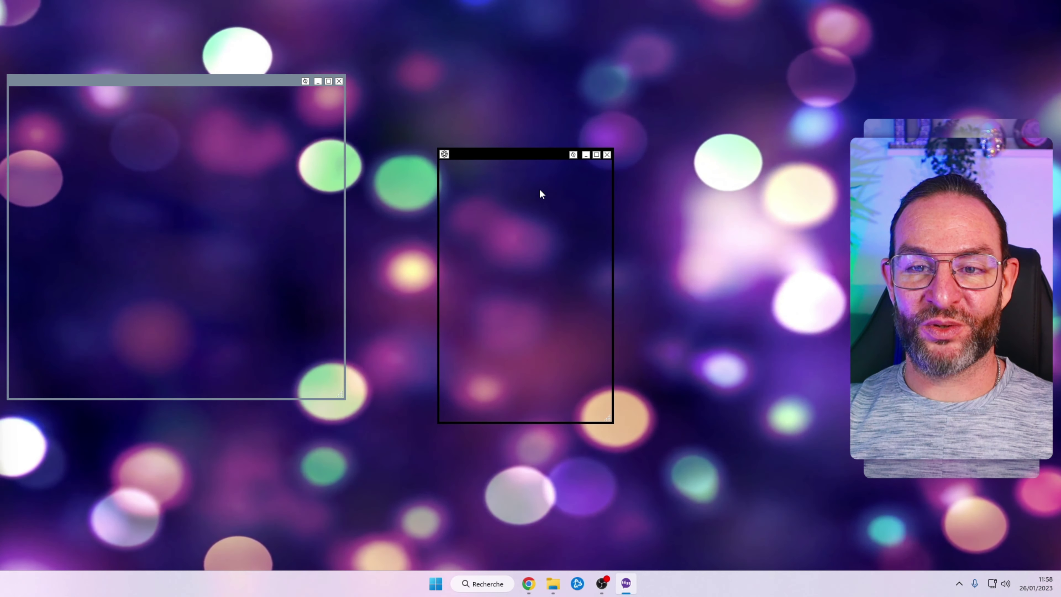
left_click_drag(539, 154, 954, 94)
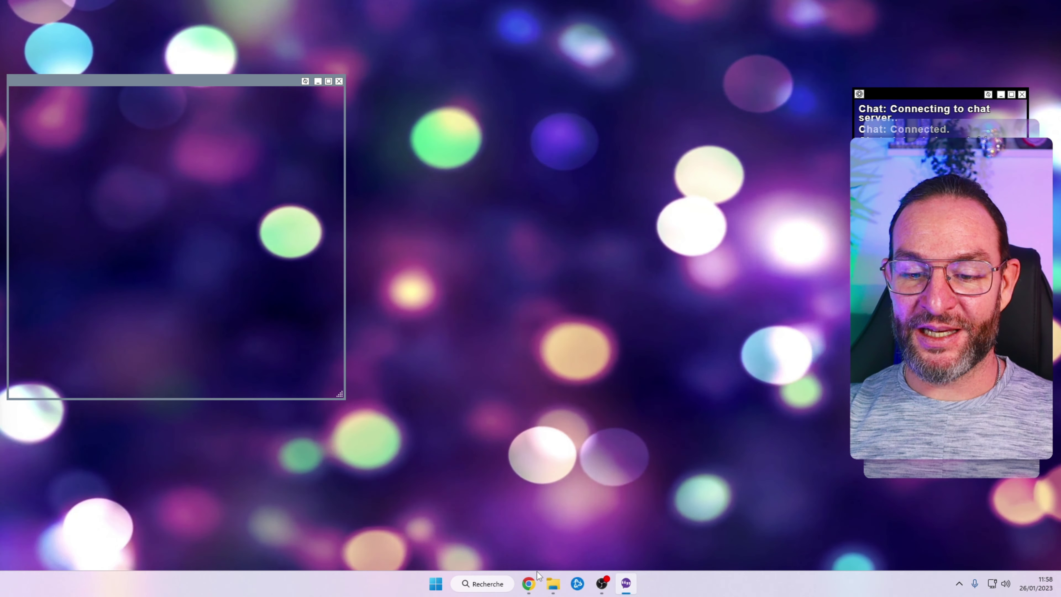
- Switch to the Streamlabs Alert Box page, run a test follow alert, and return to the desktop to watch the widget
mouse_move(528, 584)
left_click(550, 542)
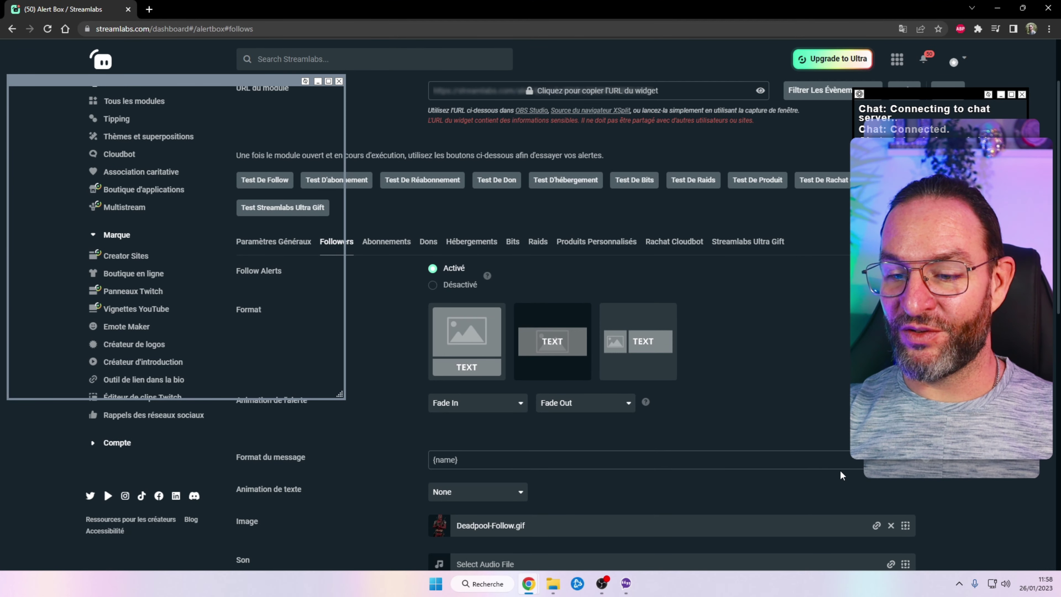
scroll(832, 444, "down", 10)
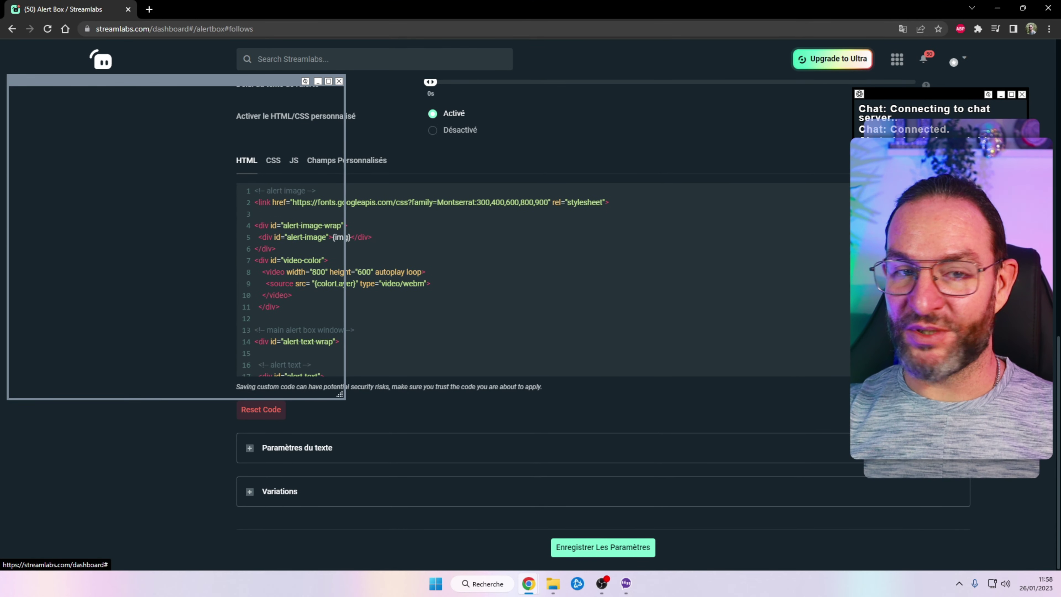
left_click(998, 7)
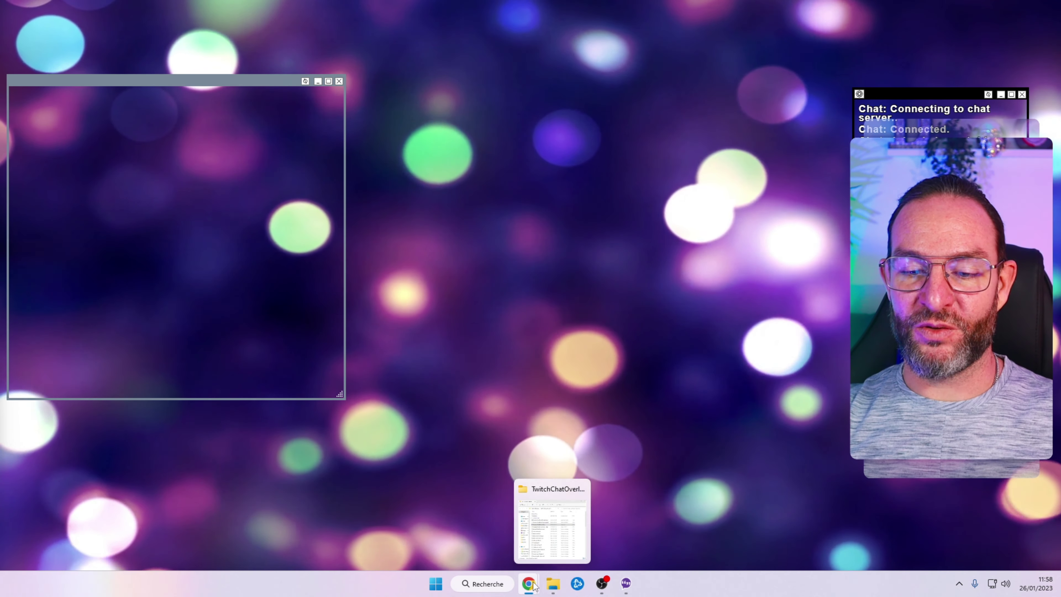
mouse_move(534, 585)
left_click(576, 523)
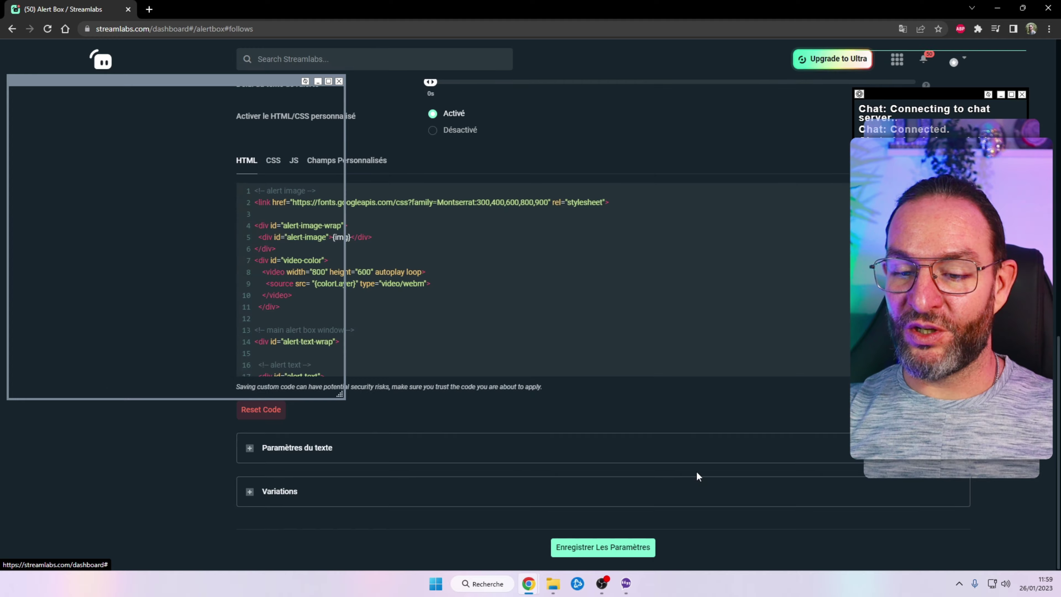
left_click(997, 8)
- Toggle off the borders of the chat overlay and the alert widget
right_click(902, 92)
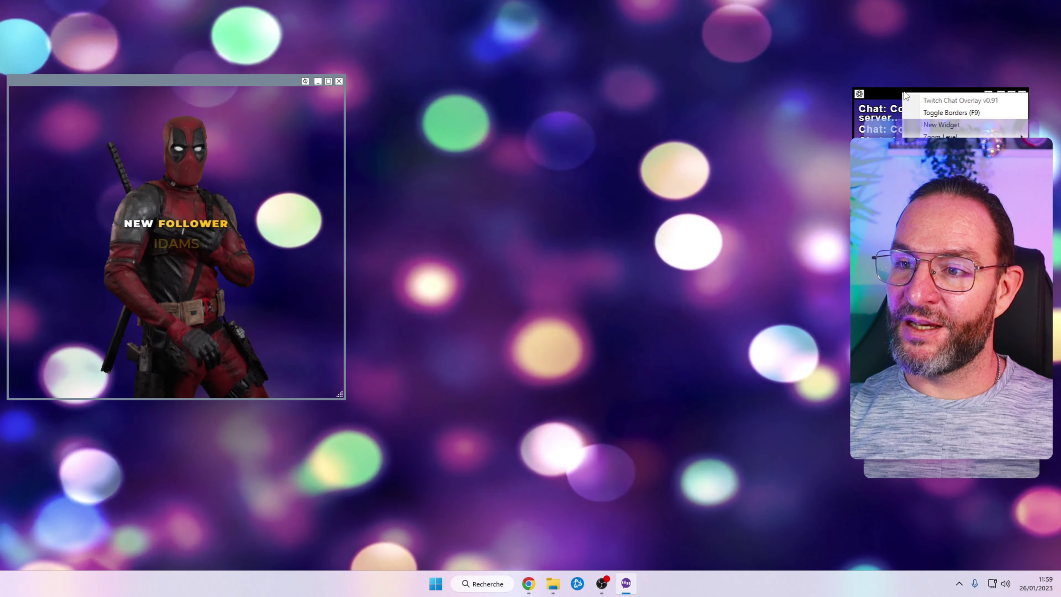
left_click(922, 112)
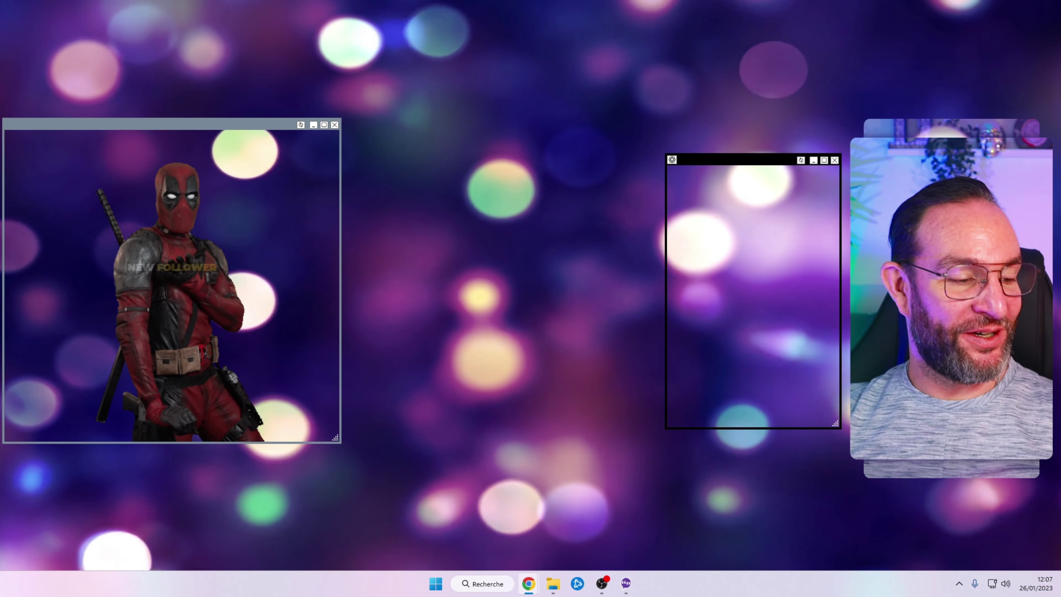
right_click(625, 583)
left_click(594, 461)
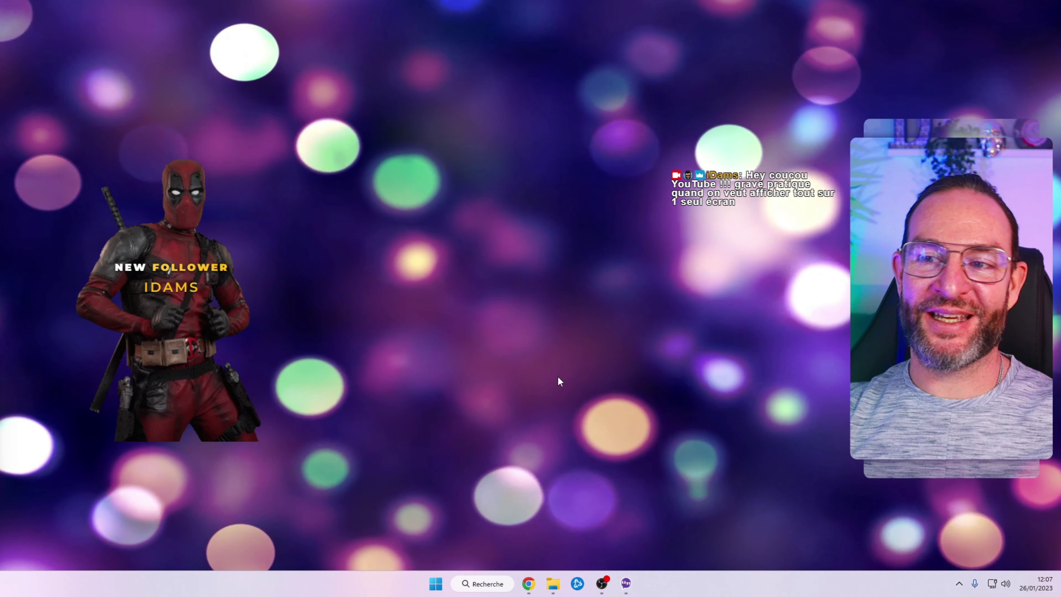